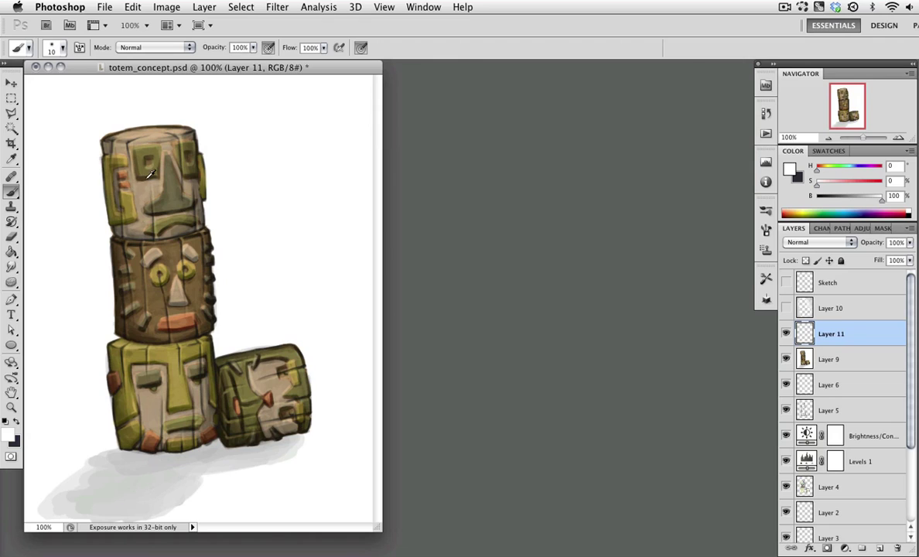
- Cover and reshape the green markings on the top block's face with tan and dark olive
{"action": "left_click", "coordinate": [139, 184], "text": "alt"}
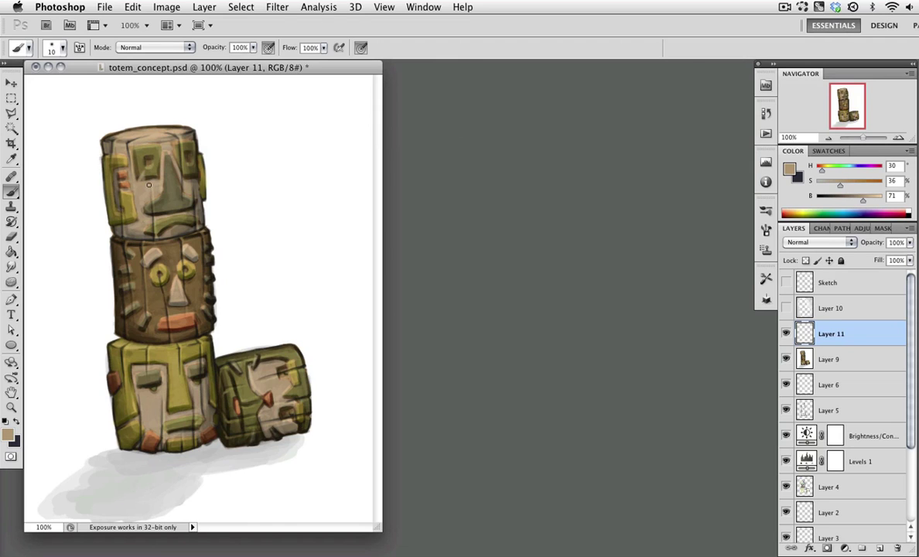
{"action": "right_click", "coordinate": [149, 184]}
{"action": "key", "text": "Escape"}
{"action": "mouse_move", "coordinate": [130, 150]}
{"action": "left_mouse_down"}
{"action": "mouse_move", "coordinate": [130, 170]}
{"action": "mouse_move", "coordinate": [127, 162]}
{"action": "mouse_move", "coordinate": [147, 159]}
{"action": "mouse_move", "coordinate": [147, 168]}
{"action": "mouse_move", "coordinate": [133, 164]}
{"action": "mouse_move", "coordinate": [150, 151]}
{"action": "mouse_move", "coordinate": [128, 141]}
{"action": "mouse_move", "coordinate": [147, 148]}
{"action": "left_mouse_up"}
{"action": "left_click", "coordinate": [137, 161], "text": "alt"}
{"action": "left_click", "coordinate": [130, 147], "text": "alt"}
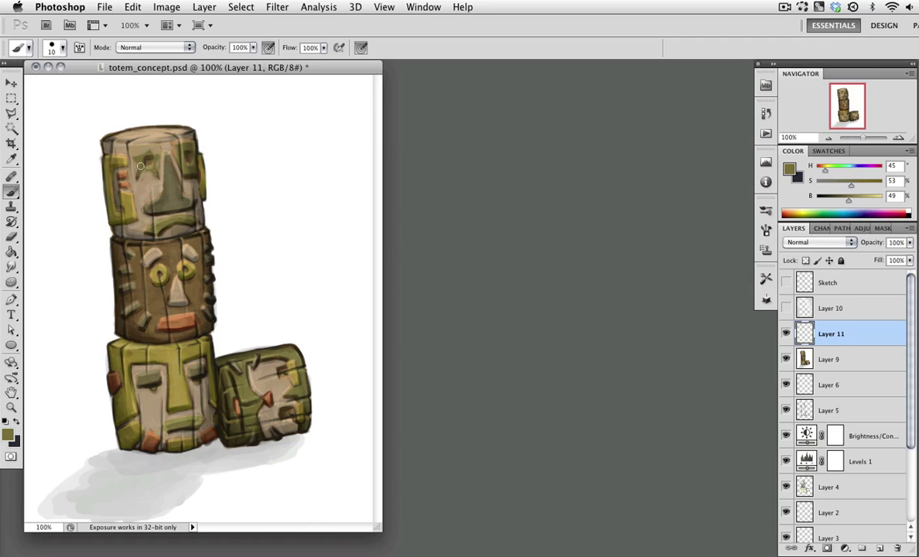
{"action": "left_click_drag", "start_coordinate": [141, 166], "coordinate": [147, 148]}
- Paint light tan and deep brown touches around the top face's right side
{"action": "left_click", "coordinate": [159, 136], "text": "alt"}
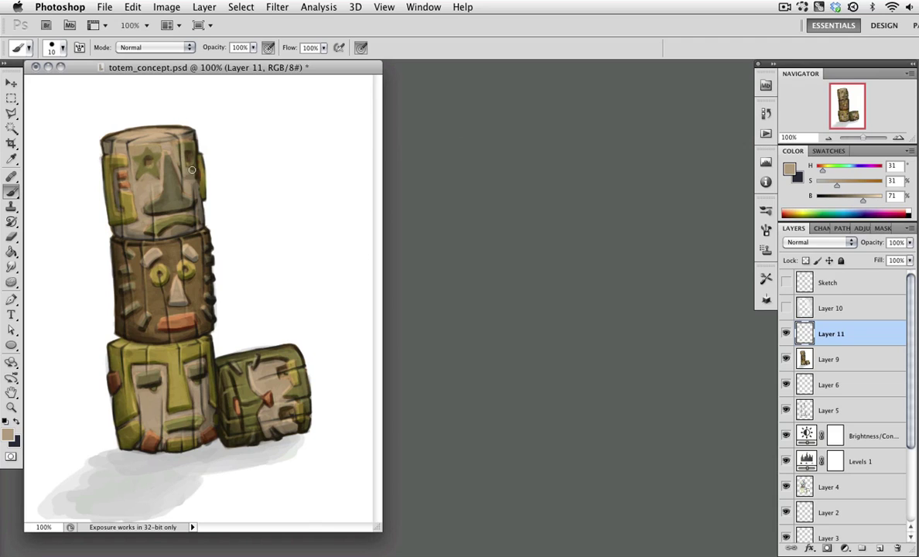
{"action": "mouse_move", "coordinate": [178, 133]}
{"action": "left_mouse_down"}
{"action": "mouse_move", "coordinate": [177, 170]}
{"action": "mouse_move", "coordinate": [177, 128]}
{"action": "mouse_move", "coordinate": [175, 161]}
{"action": "left_mouse_up"}
{"action": "left_click", "coordinate": [191, 160], "text": "alt"}
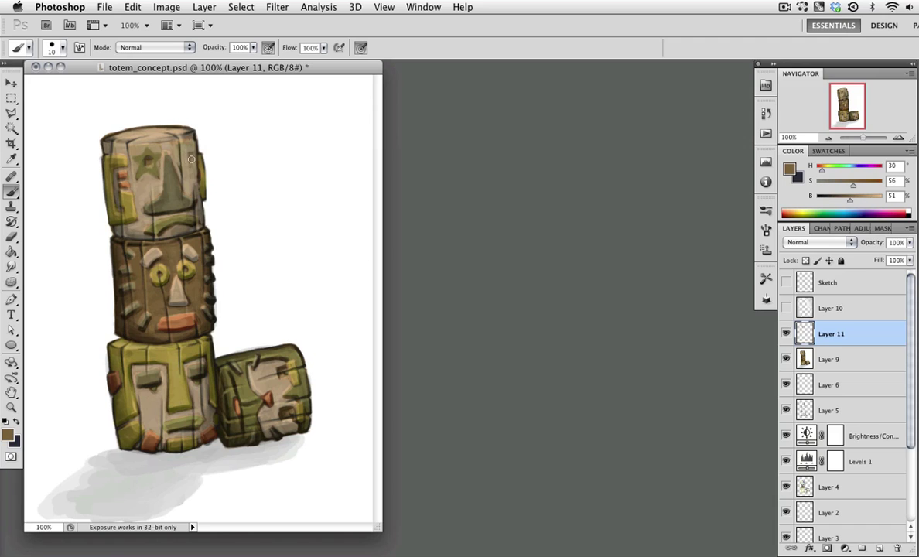
{"action": "left_click", "coordinate": [176, 148], "text": "alt"}
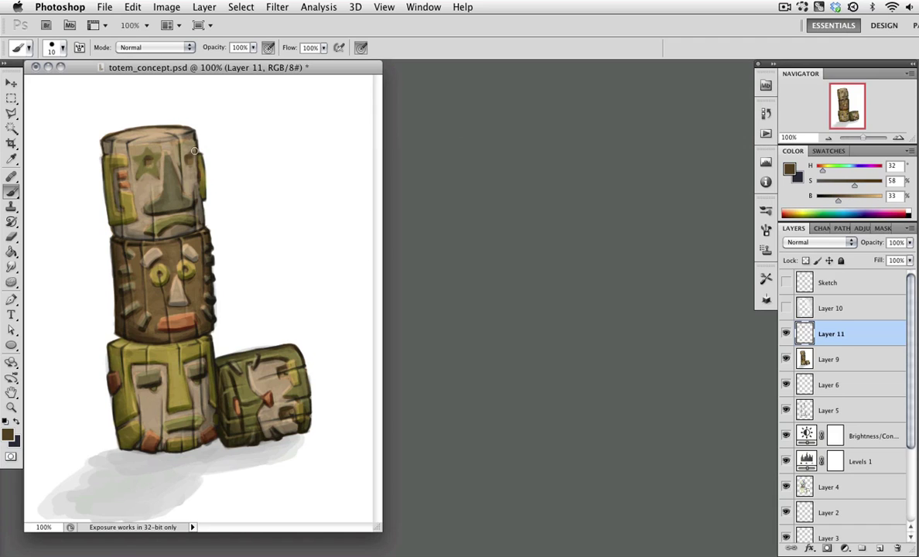
{"action": "left_click", "coordinate": [186, 172], "text": "alt"}
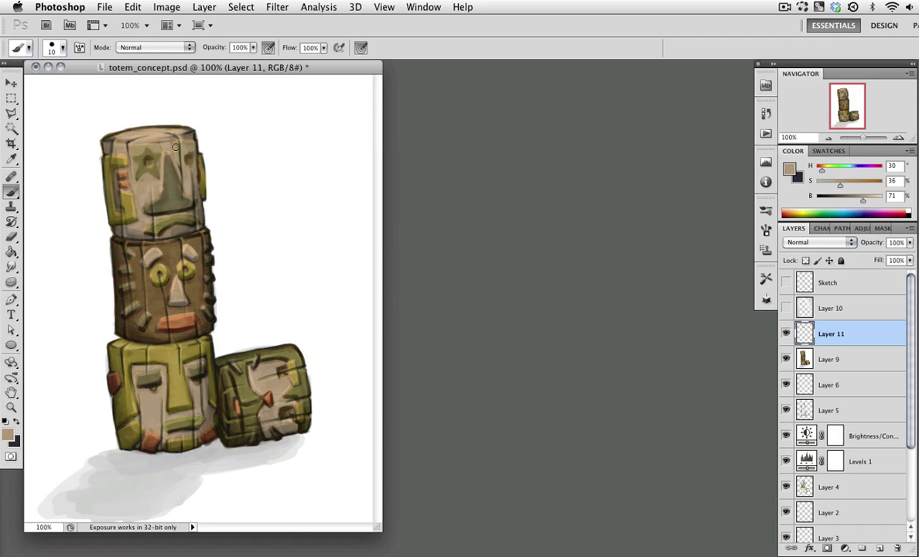
{"action": "left_click", "coordinate": [158, 130], "text": "alt"}
{"action": "left_click", "coordinate": [136, 168], "text": "alt"}
- With a slightly smaller brush, lighten a small patch of the top face with olive-tan
{"action": "left_click", "coordinate": [130, 158], "text": "alt"}
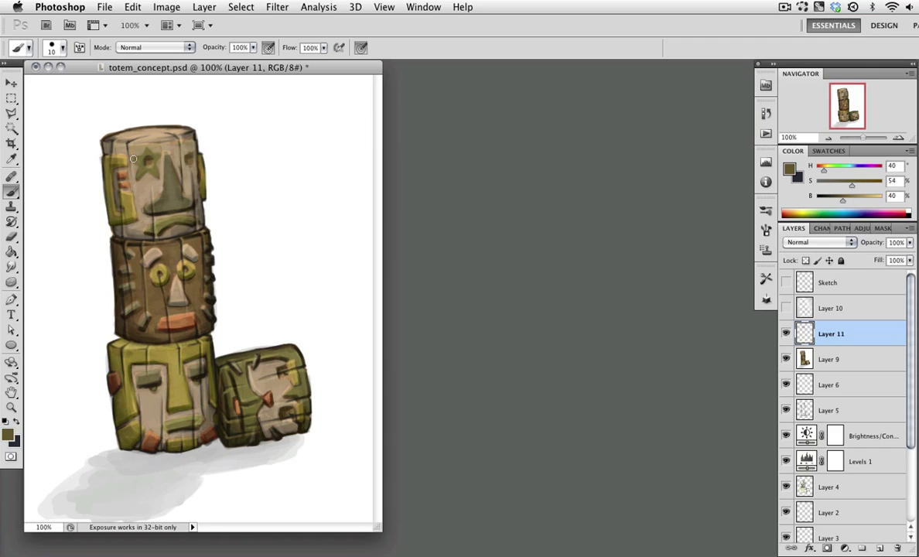
{"action": "left_click", "coordinate": [193, 171], "text": "alt"}
{"action": "key", "text": "bracketleft"}
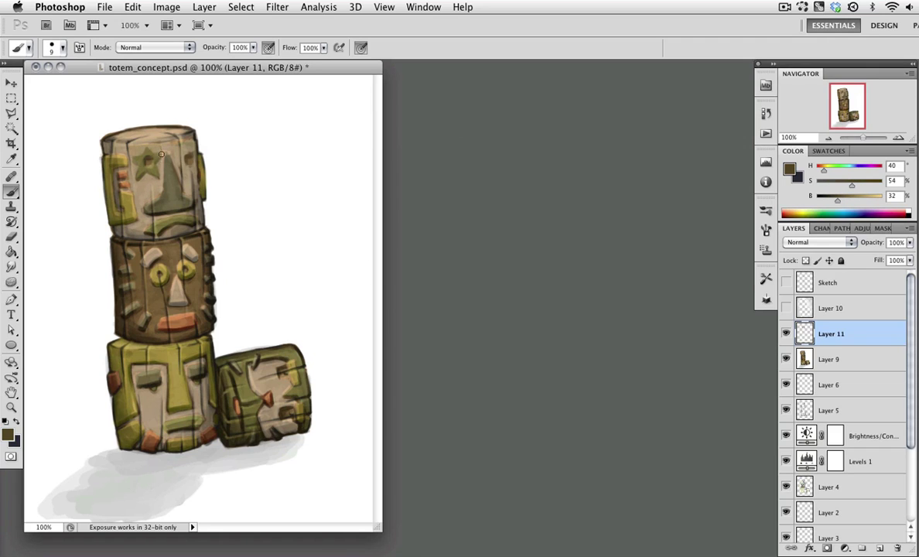
{"action": "left_click", "coordinate": [171, 160], "text": "alt"}
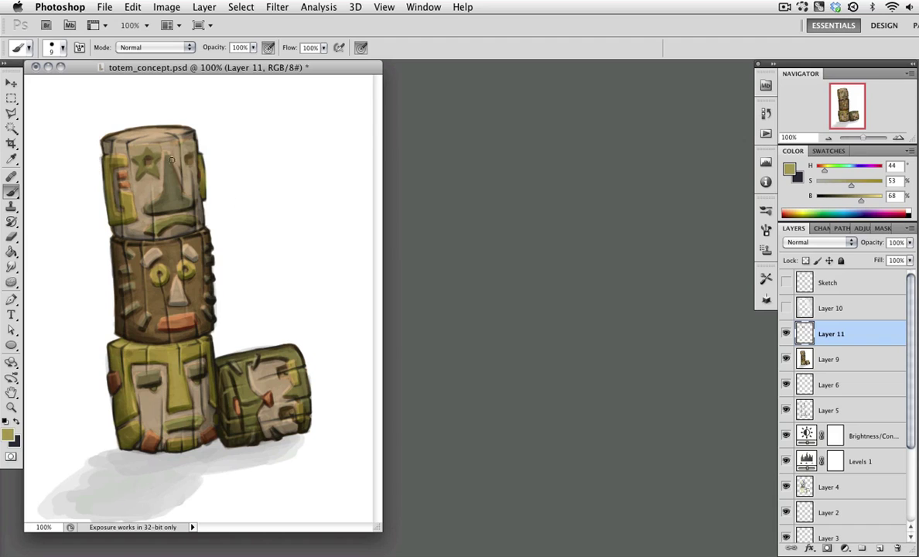
{"action": "left_click_drag", "start_coordinate": [129, 147], "coordinate": [134, 140]}
{"action": "left_click", "coordinate": [156, 190], "text": "alt"}
- Save totem_concept.psd and add a dark touch and tan highlight to the small right block
{"action": "key", "text": "ctrl+s"}
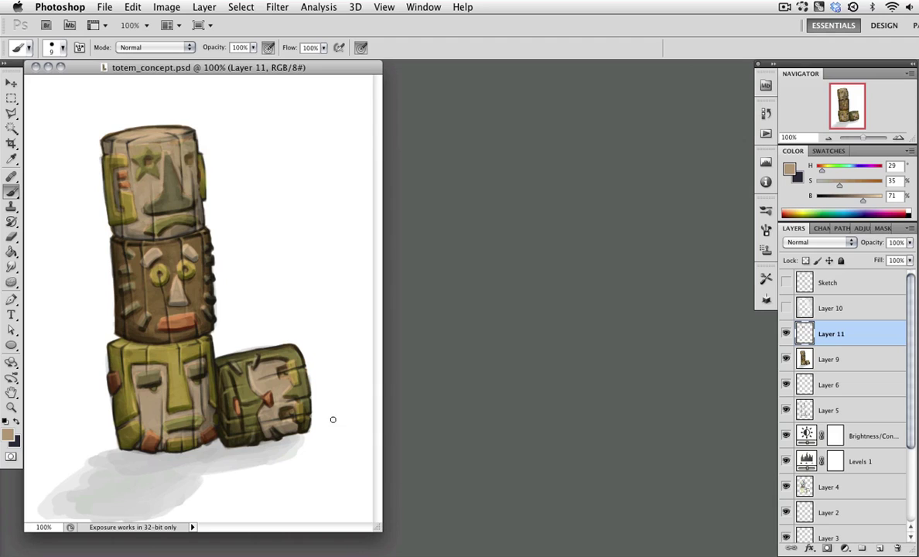
{"action": "left_click", "coordinate": [254, 362]}
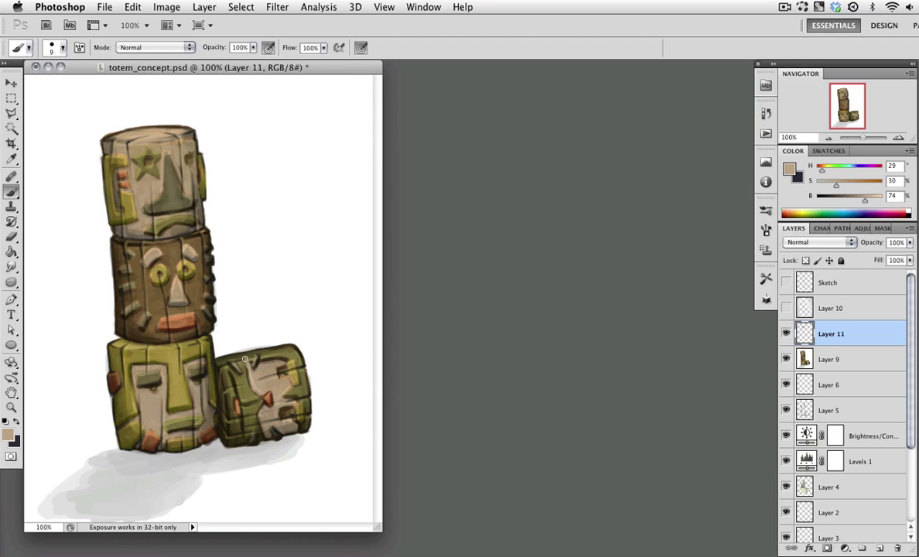
{"action": "left_click", "coordinate": [249, 403], "text": "alt"}
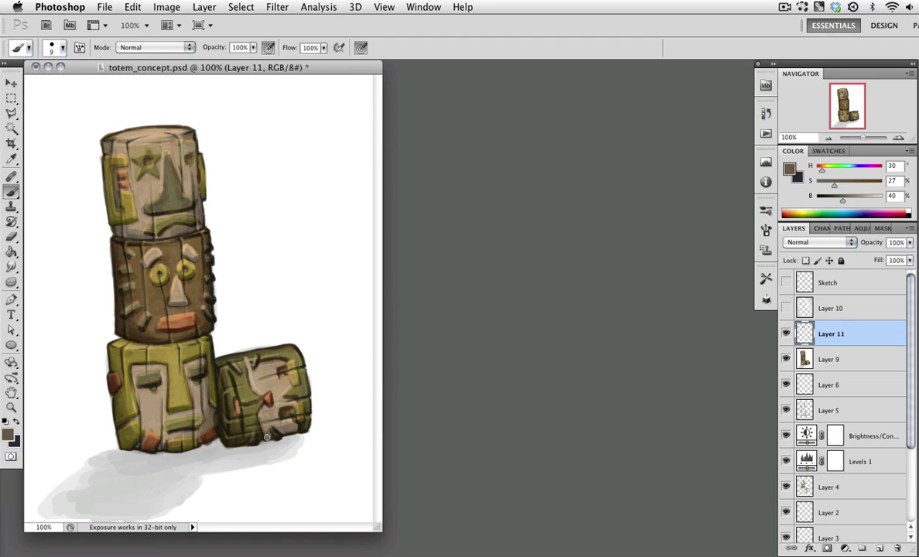
{"action": "left_click", "coordinate": [254, 365], "text": "alt"}
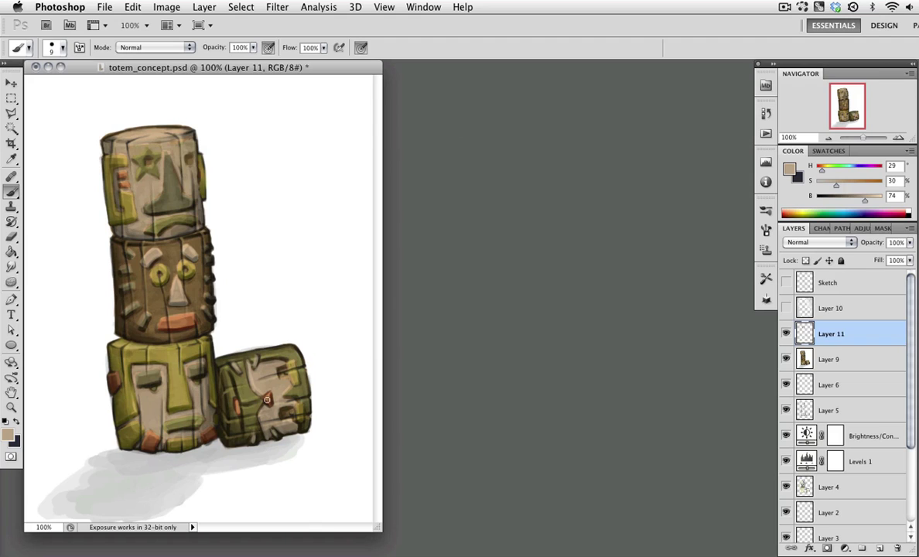
{"action": "left_click_drag", "start_coordinate": [251, 373], "coordinate": [256, 356]}
- With a smaller brush, darken the lower edge of the middle block in dark brown
{"action": "left_click", "coordinate": [130, 338], "text": "alt"}
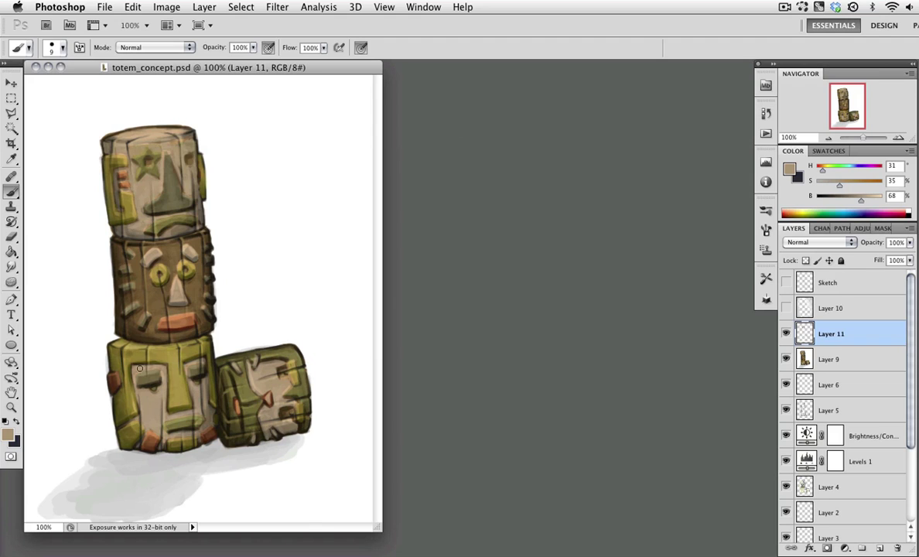
{"action": "left_click", "coordinate": [184, 356], "text": "alt"}
{"action": "left_click", "coordinate": [186, 357], "text": "alt"}
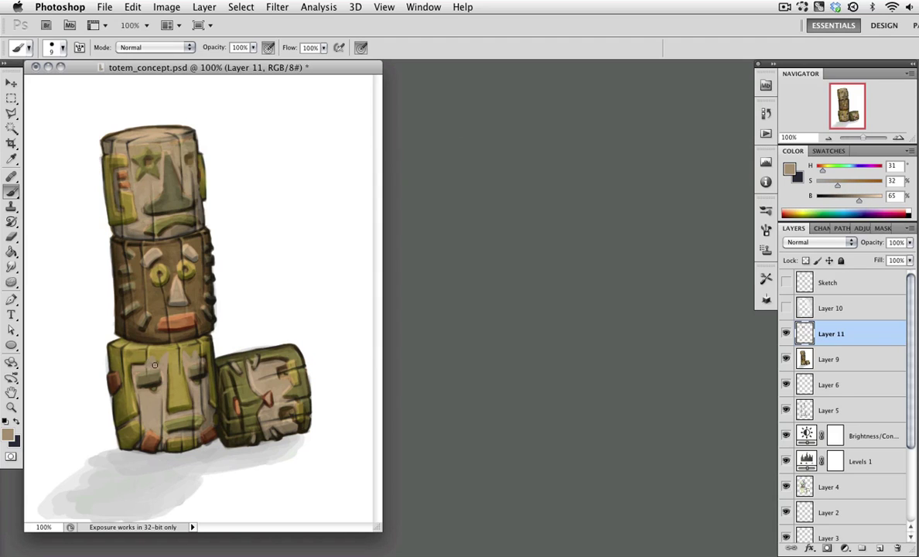
{"action": "left_click", "coordinate": [141, 340], "text": "alt"}
{"action": "left_click", "coordinate": [143, 367], "text": "alt"}
{"action": "key", "text": "bracketleft"}
{"action": "key", "text": "bracketleft"}
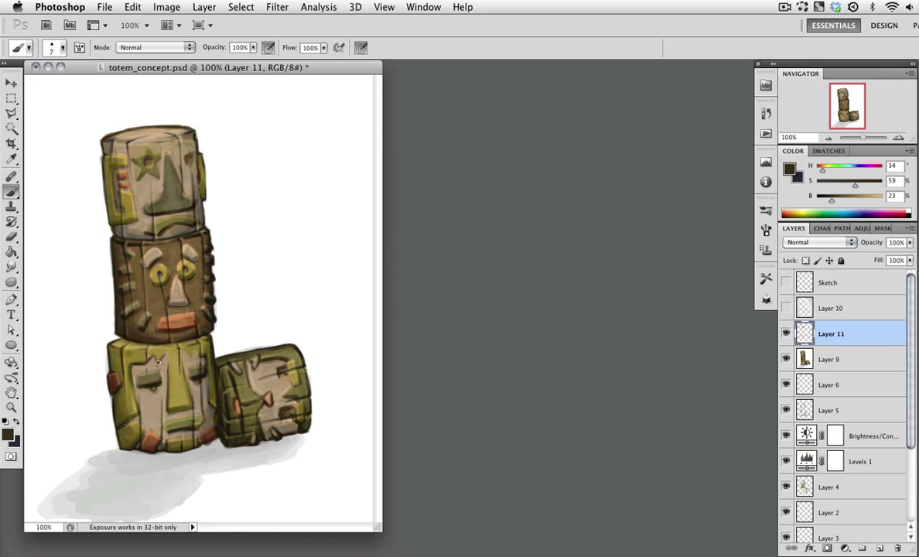
{"action": "mouse_move", "coordinate": [167, 327]}
{"action": "left_mouse_down"}
{"action": "mouse_move", "coordinate": [177, 342]}
{"action": "mouse_move", "coordinate": [185, 330]}
{"action": "left_mouse_up"}
- Paint a jagged dark beard and marks along the bottom face's right edge
{"action": "left_click", "coordinate": [157, 356], "text": "alt"}
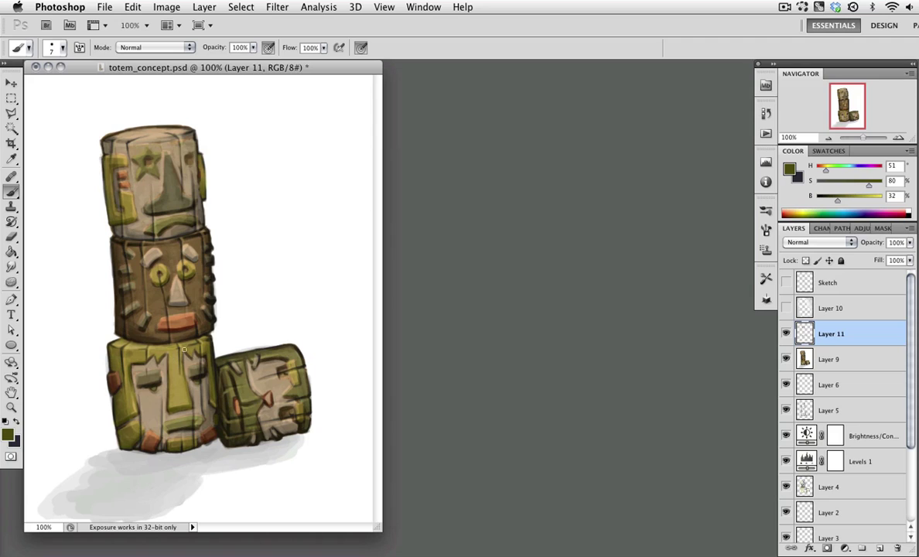
{"action": "left_click", "coordinate": [158, 366], "text": "alt"}
{"action": "left_click", "coordinate": [172, 373], "text": "alt"}
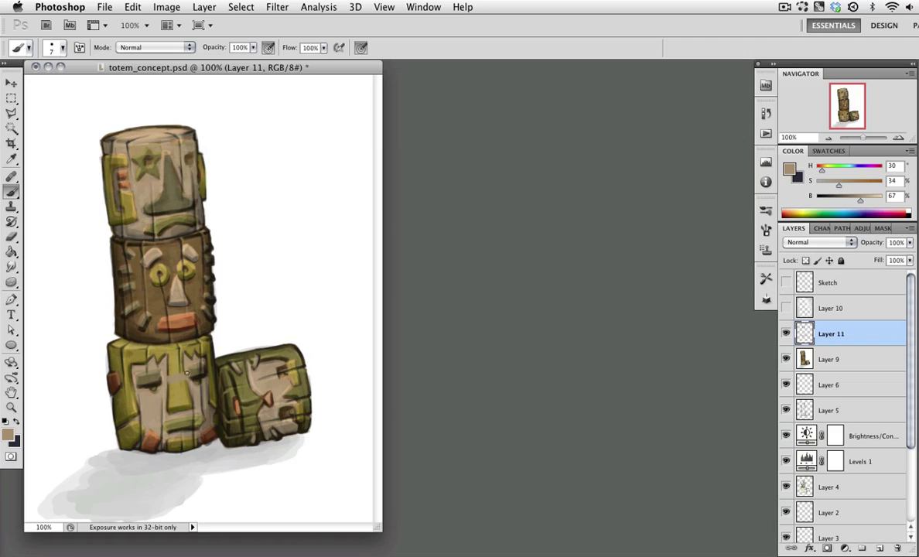
{"action": "left_click", "coordinate": [158, 375], "text": "alt"}
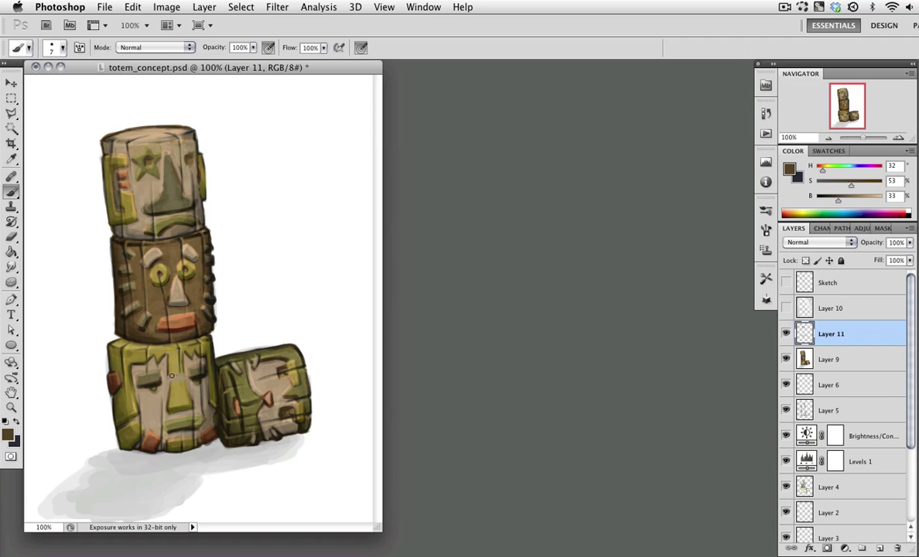
{"action": "left_click", "coordinate": [177, 383], "text": "alt"}
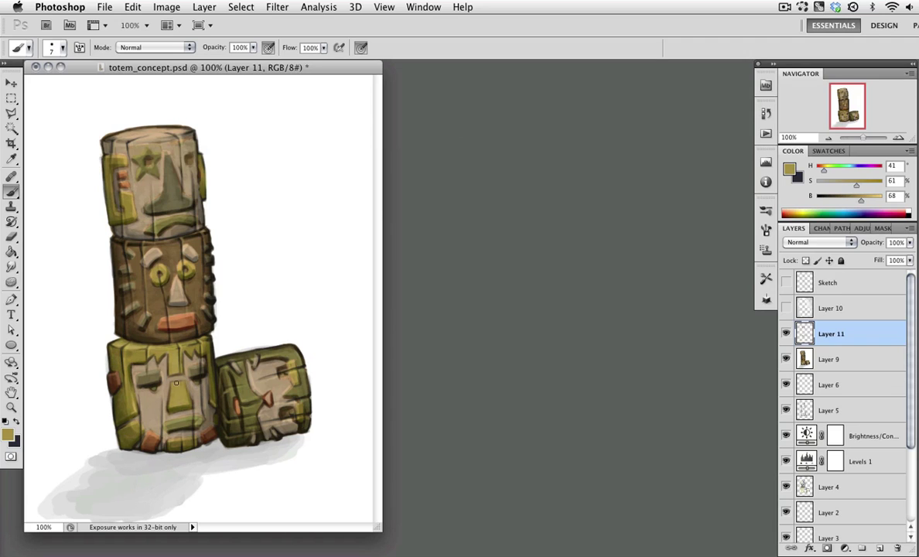
{"action": "left_click", "coordinate": [133, 379], "text": "alt"}
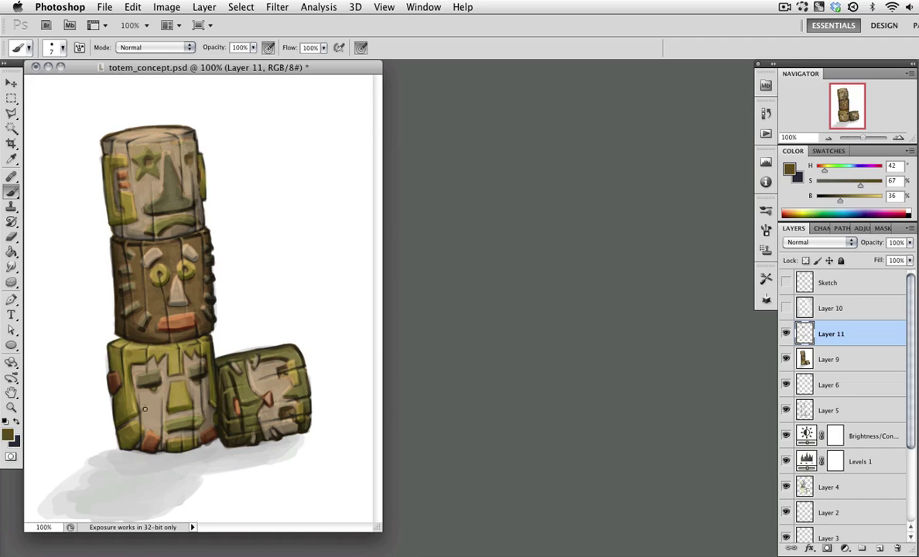
{"action": "left_click", "coordinate": [198, 370], "text": "alt"}
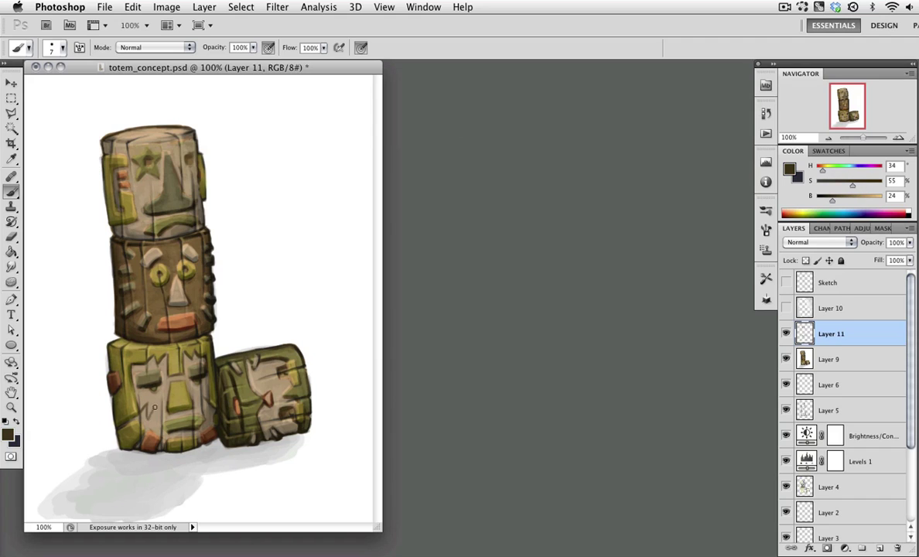
{"action": "left_click_drag", "start_coordinate": [155, 421], "coordinate": [143, 404]}
{"action": "left_click_drag", "start_coordinate": [198, 395], "coordinate": [205, 426]}
- Darken the lower block's right edge with dark brown
{"action": "left_click", "coordinate": [129, 376], "text": "alt"}
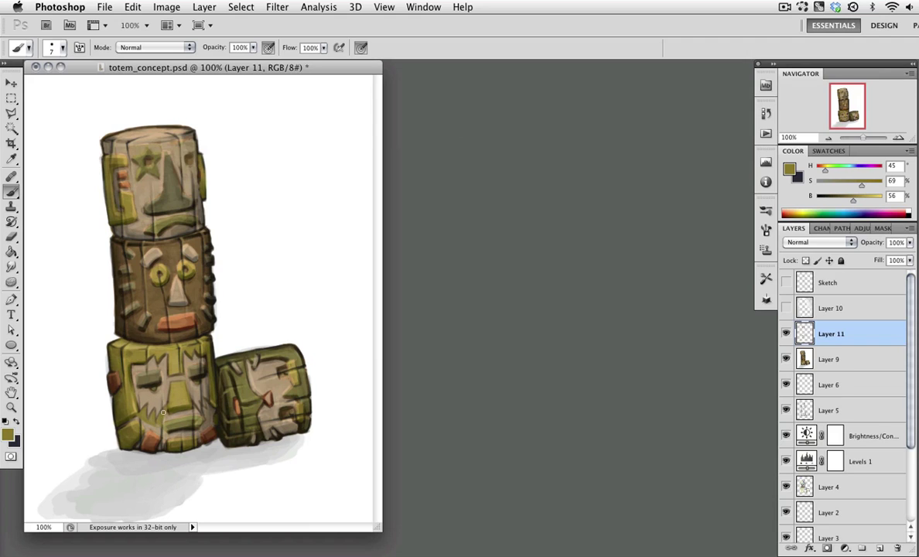
{"action": "left_click", "coordinate": [213, 398], "text": "alt"}
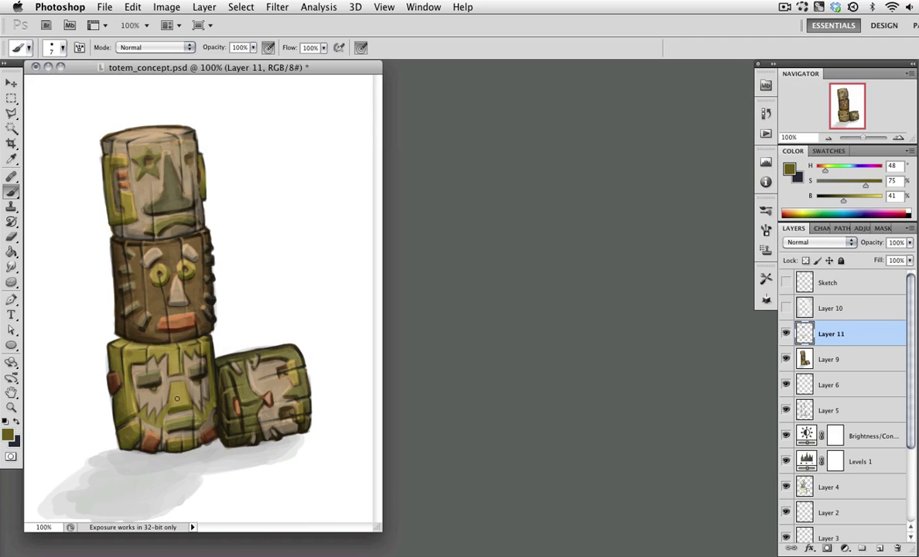
{"action": "left_click", "coordinate": [154, 410], "text": "alt"}
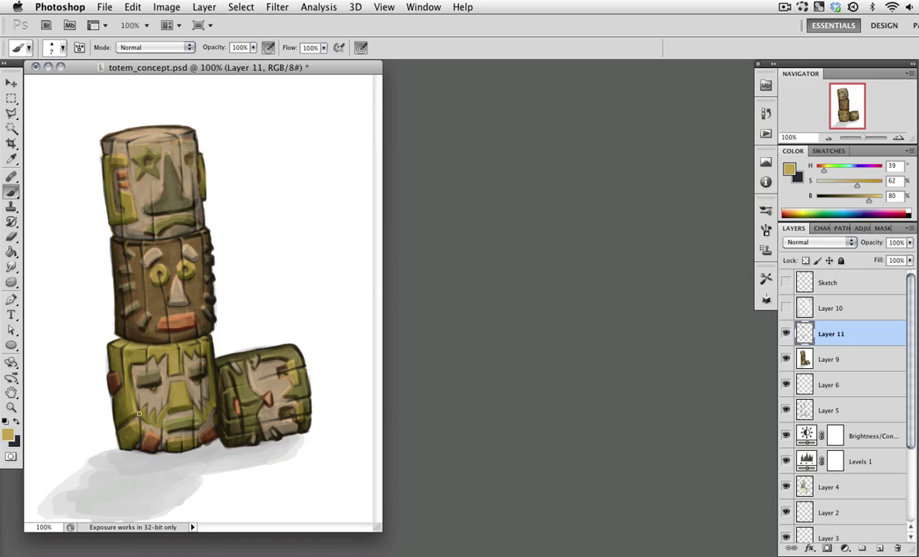
{"action": "left_click", "coordinate": [132, 387], "text": "alt"}
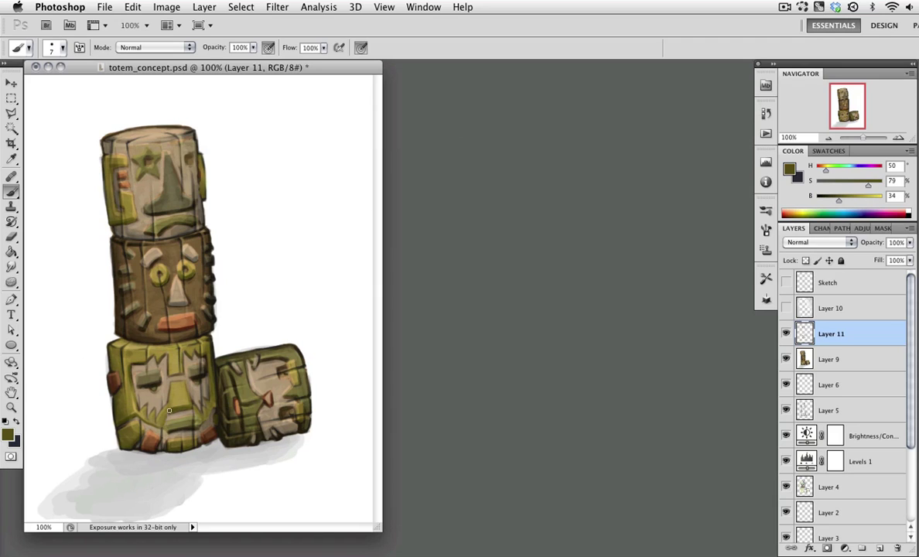
{"action": "left_click", "coordinate": [213, 407], "text": "alt"}
{"action": "left_click_drag", "start_coordinate": [200, 389], "coordinate": [192, 372]}
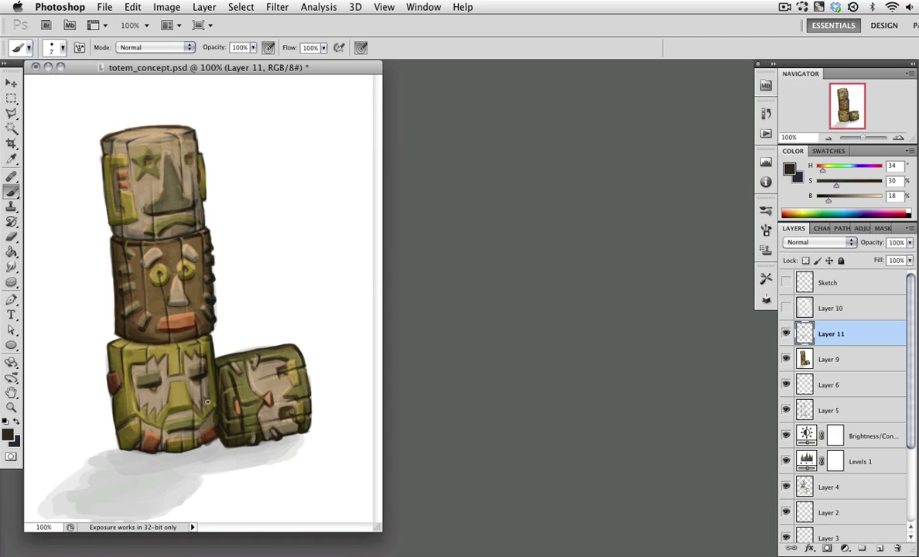
- Add dark olive and brown touches to the bottom block's beard
{"action": "left_click", "coordinate": [208, 407], "text": "alt"}
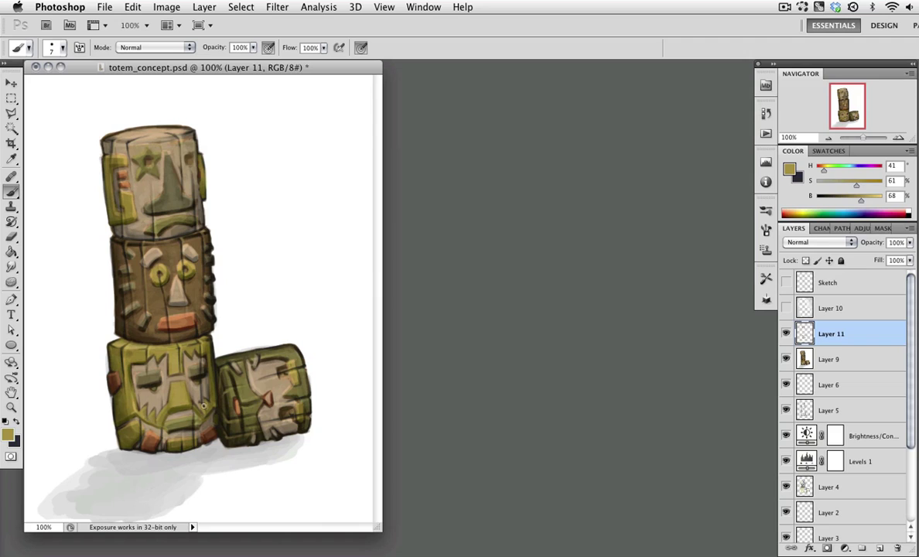
{"action": "left_click", "coordinate": [159, 381], "text": "alt"}
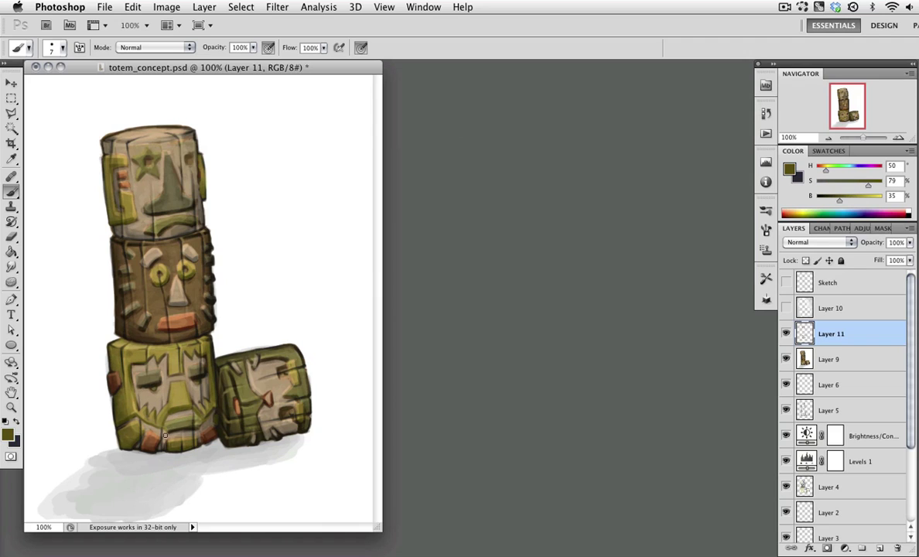
{"action": "mouse_move", "coordinate": [181, 411]}
{"action": "left_mouse_down"}
{"action": "mouse_move", "coordinate": [174, 416]}
{"action": "mouse_move", "coordinate": [180, 386]}
{"action": "left_mouse_up"}
{"action": "left_click", "coordinate": [116, 378], "text": "alt"}
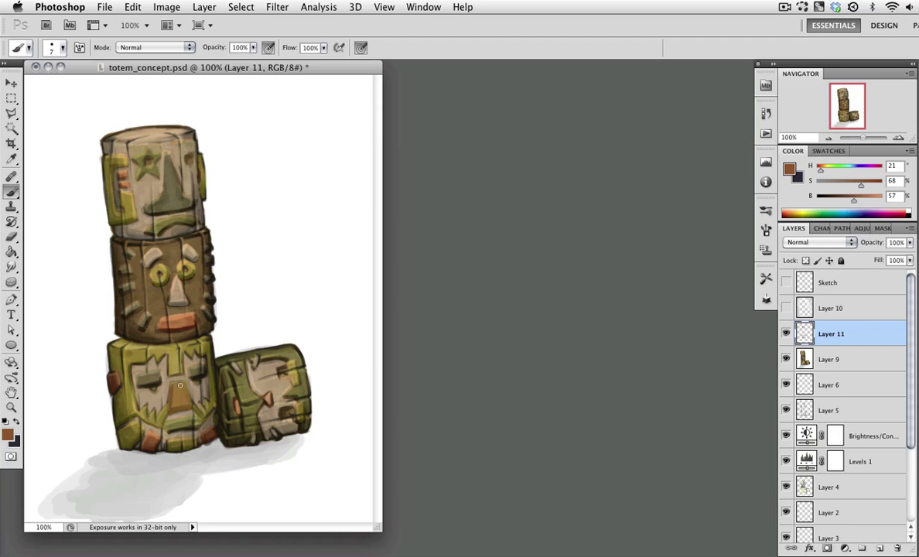
{"action": "left_click", "coordinate": [166, 379], "text": "alt"}
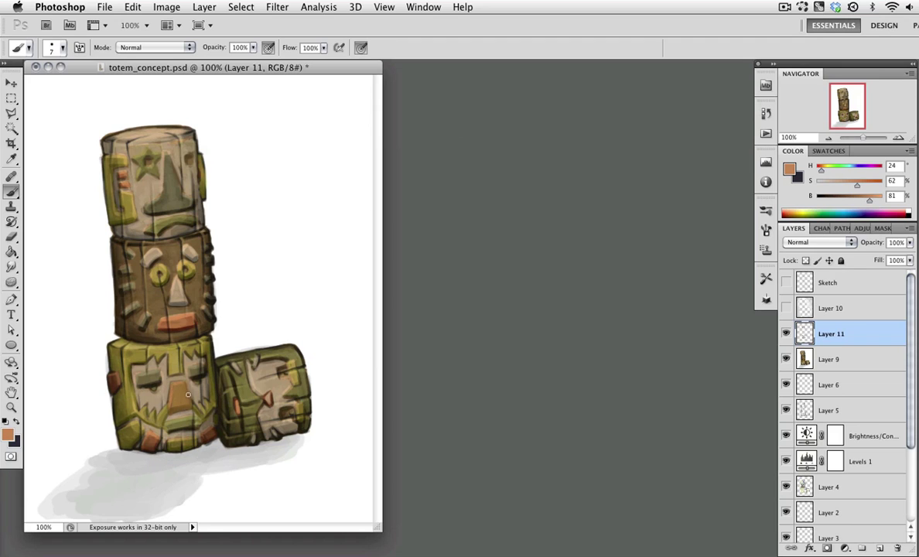
{"action": "left_click", "coordinate": [164, 380], "text": "alt"}
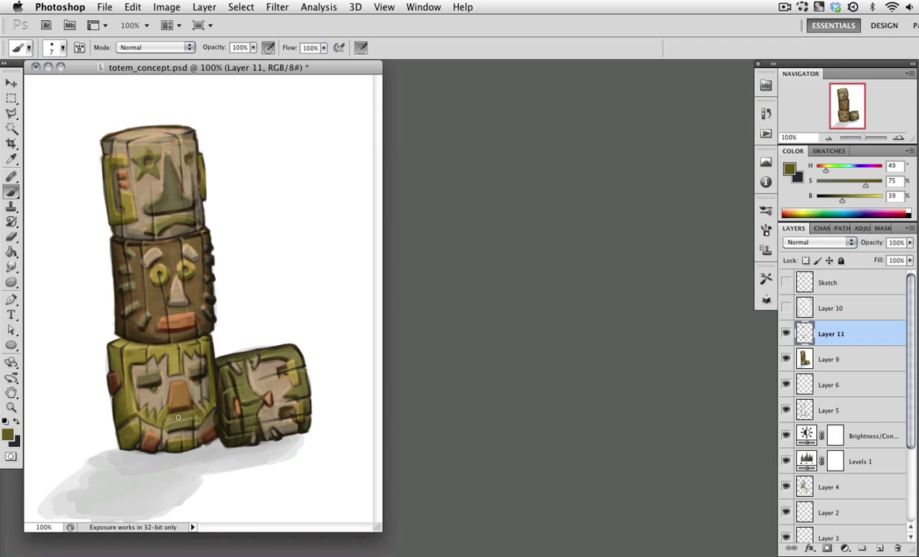
{"action": "left_click", "coordinate": [155, 386], "text": "alt"}
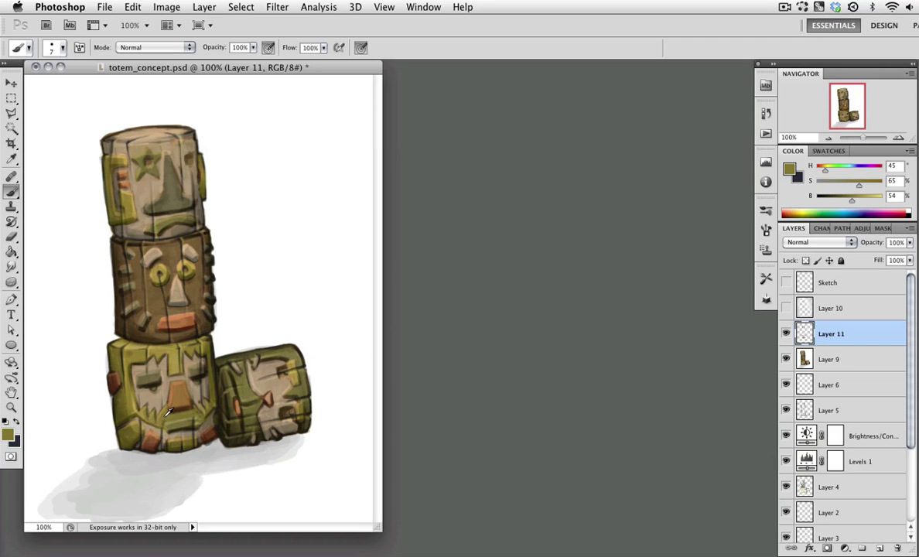
{"action": "left_click", "coordinate": [163, 426], "text": "alt"}
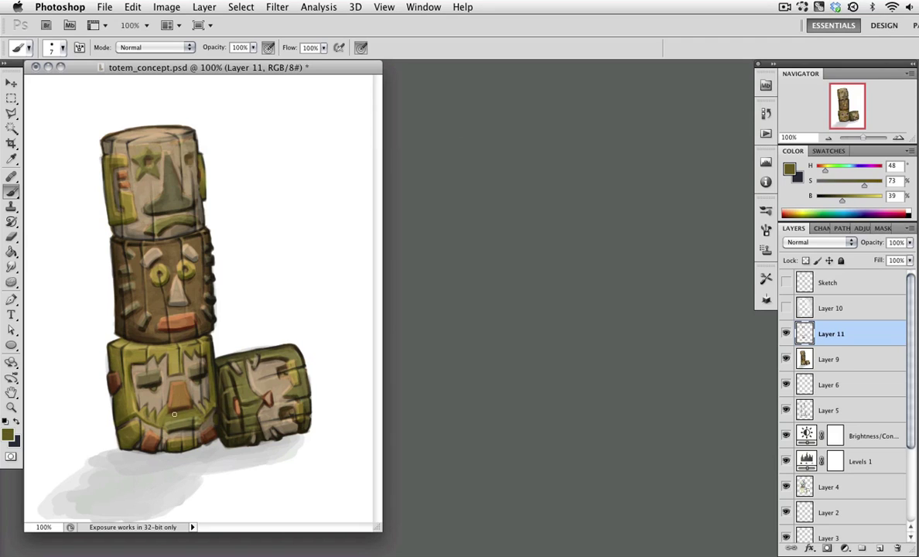
{"action": "left_click", "coordinate": [213, 408], "text": "alt"}
{"action": "left_click", "coordinate": [190, 379], "text": "alt"}
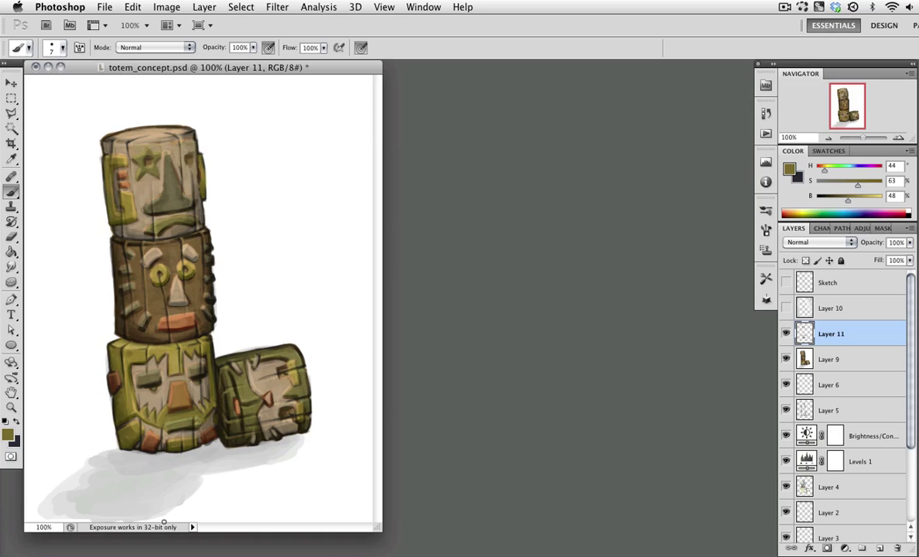
- Darken the bottom edge of the lower block with dark brown
{"action": "left_click", "coordinate": [199, 416], "text": "alt"}
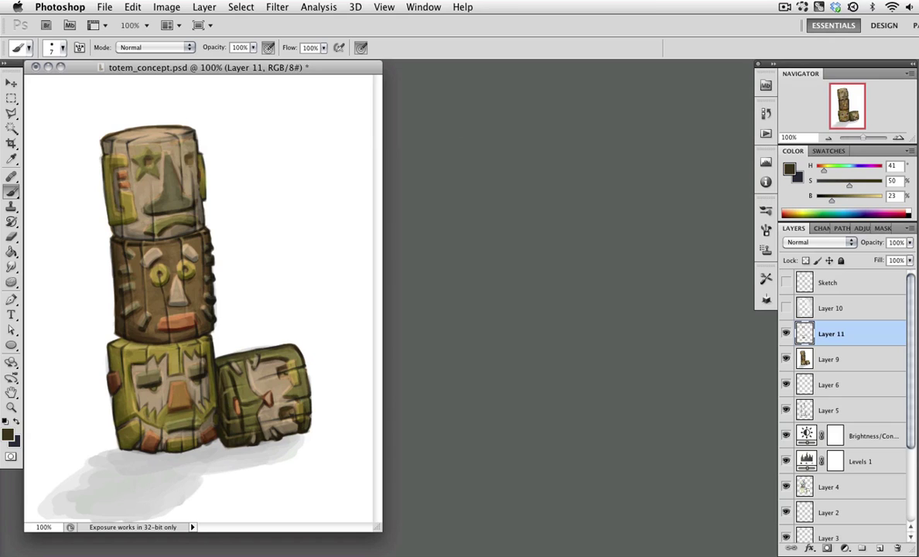
{"action": "left_click_drag", "start_coordinate": [142, 448], "coordinate": [150, 454]}
{"action": "left_click", "coordinate": [171, 354], "text": "alt"}
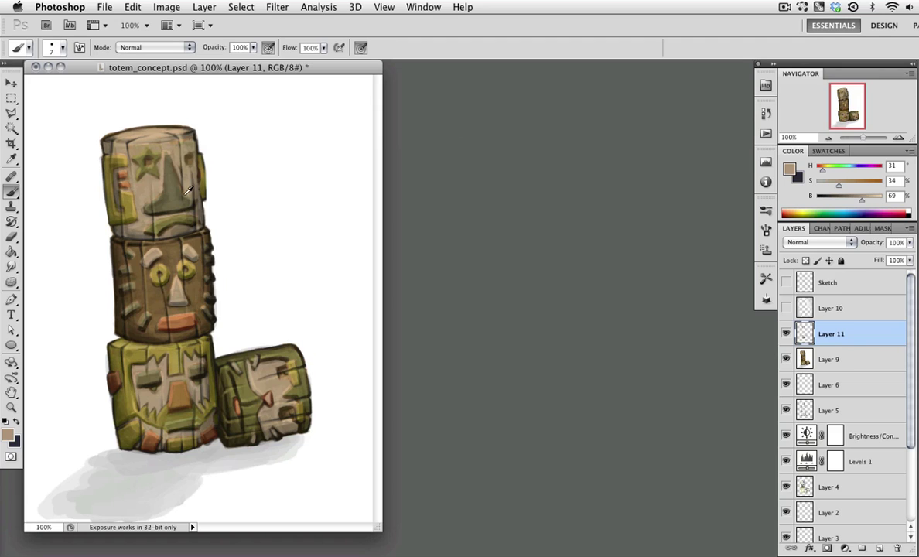
- Brush light tan marks on the middle block's upper left and the brow above its right eye
{"action": "left_click", "coordinate": [160, 246], "text": "alt"}
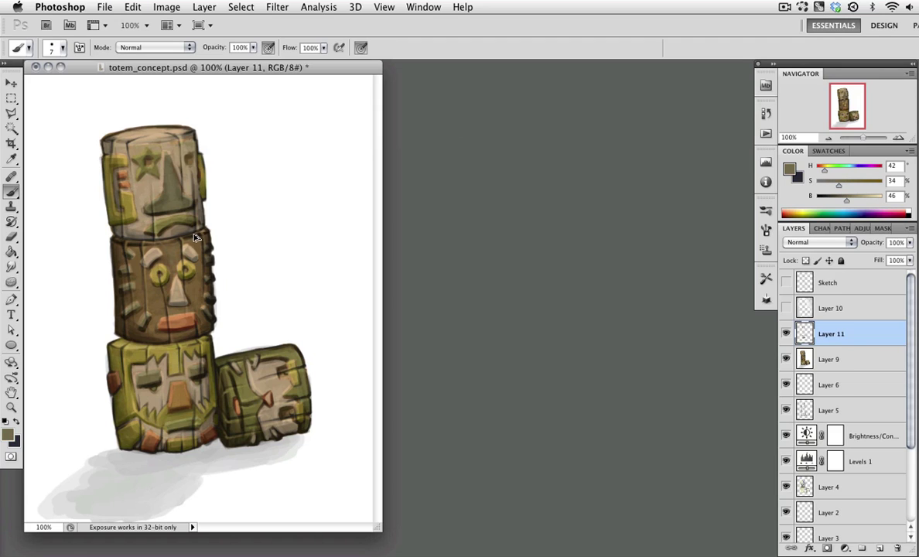
{"action": "left_click", "coordinate": [185, 257], "text": "alt"}
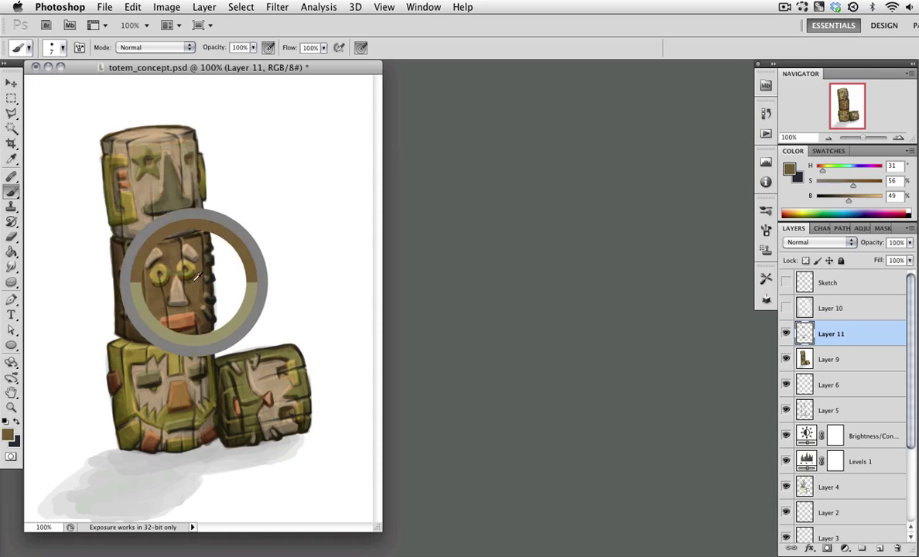
{"action": "left_click_drag", "start_coordinate": [185, 257], "coordinate": [178, 251]}
{"action": "left_click", "coordinate": [173, 250], "text": "alt"}
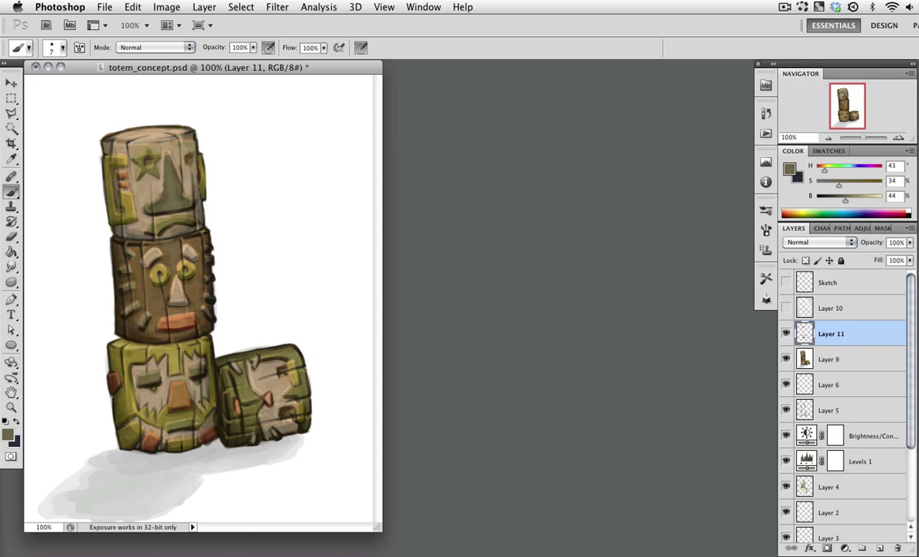
{"action": "left_click", "coordinate": [159, 226], "text": "alt"}
{"action": "left_click_drag", "start_coordinate": [164, 222], "coordinate": [162, 249]}
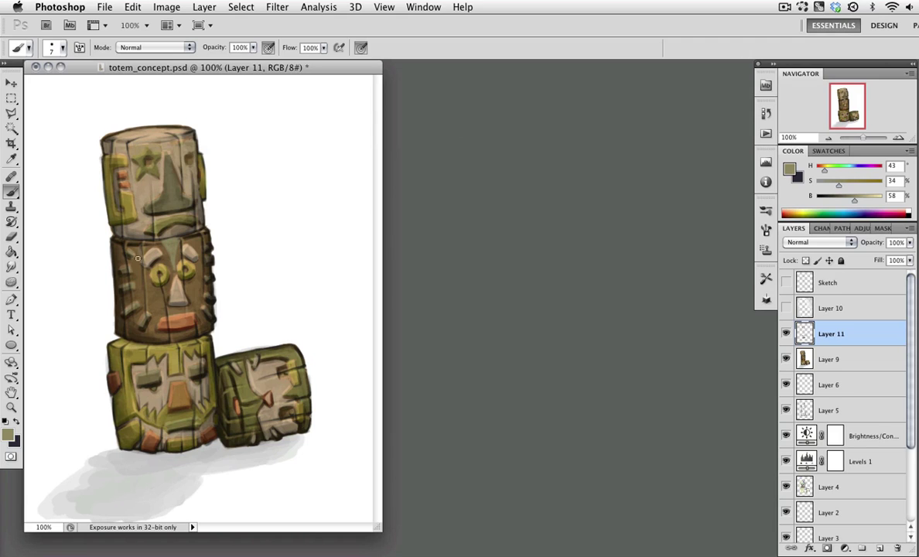
{"action": "mouse_move", "coordinate": [183, 222]}
{"action": "left_mouse_down"}
{"action": "mouse_move", "coordinate": [184, 246]}
{"action": "mouse_move", "coordinate": [163, 289]}
{"action": "mouse_move", "coordinate": [134, 283]}
{"action": "mouse_move", "coordinate": [154, 256]}
{"action": "mouse_move", "coordinate": [191, 279]}
{"action": "mouse_move", "coordinate": [130, 276]}
{"action": "mouse_move", "coordinate": [126, 257]}
{"action": "left_mouse_up"}
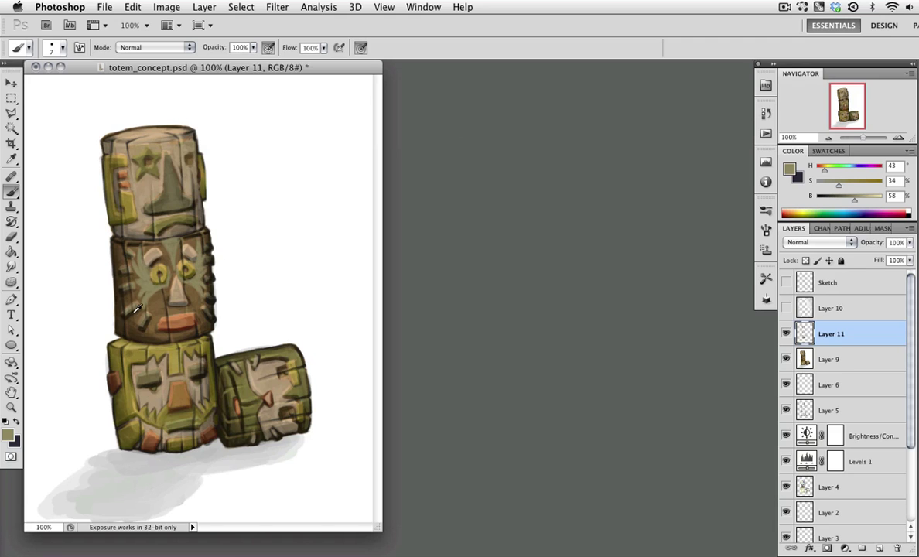
- Carve near-black brown grooves along the middle face's right side, upper left and forehead
{"action": "left_click", "coordinate": [174, 241], "text": "alt"}
{"action": "left_click_drag", "start_coordinate": [186, 279], "coordinate": [191, 236]}
{"action": "mouse_move", "coordinate": [130, 277]}
{"action": "left_mouse_down"}
{"action": "mouse_move", "coordinate": [130, 229]}
{"action": "mouse_move", "coordinate": [164, 225]}
{"action": "left_mouse_up"}
{"action": "left_click_drag", "start_coordinate": [161, 252], "coordinate": [152, 229]}
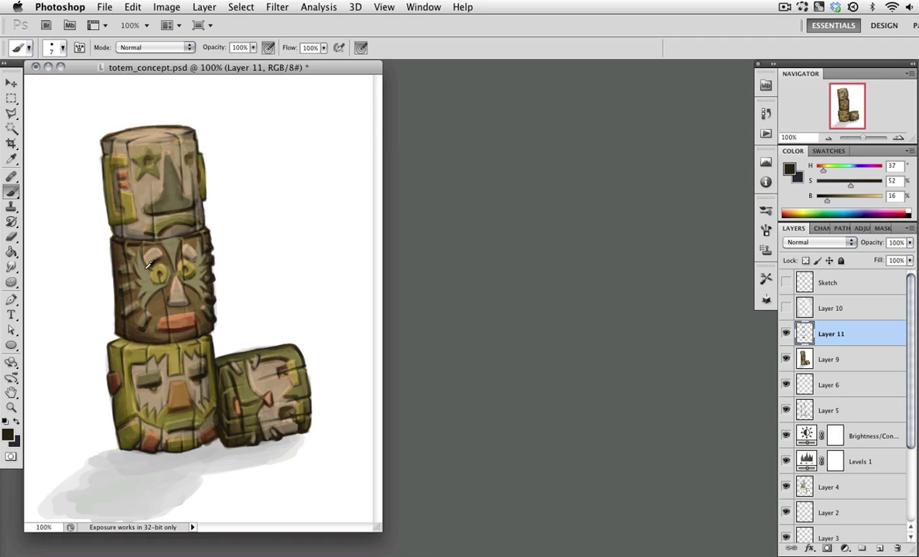
- Highlight the middle face's forehead and sides in light tan, then save totem_concept.psd
{"action": "left_click", "coordinate": [188, 241], "text": "alt"}
{"action": "left_click_drag", "start_coordinate": [167, 226], "coordinate": [126, 233]}
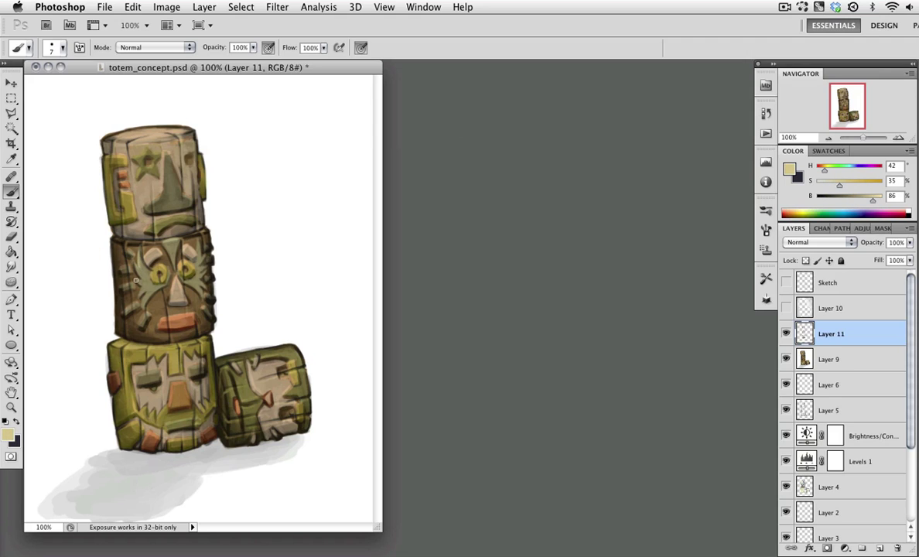
{"action": "left_click_drag", "start_coordinate": [190, 252], "coordinate": [193, 278]}
{"action": "left_click_drag", "start_coordinate": [132, 277], "coordinate": [132, 287]}
{"action": "key", "text": "ctrl+s"}
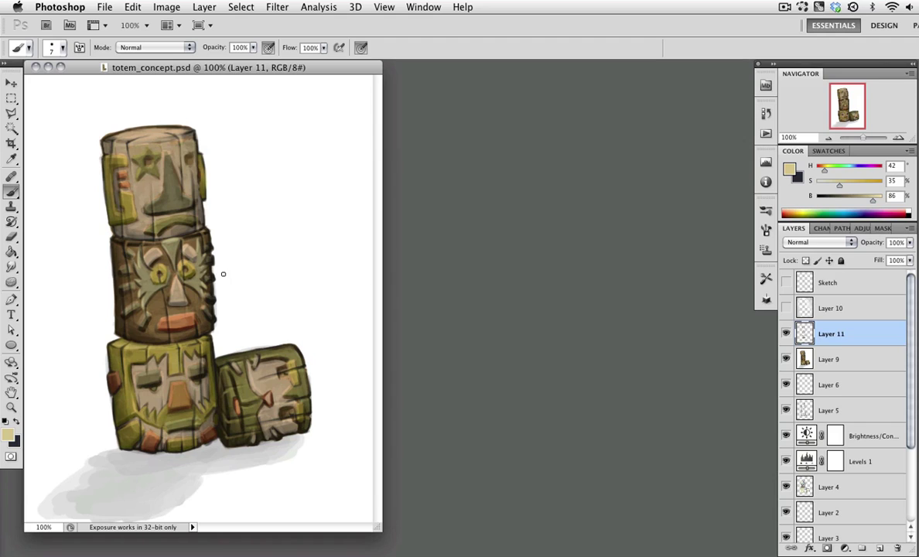
- Outline the top block's upper-left edge and paint a dark crack down its centre
{"action": "left_click", "coordinate": [124, 128], "text": "alt"}
{"action": "left_click_drag", "start_coordinate": [116, 135], "coordinate": [152, 132]}
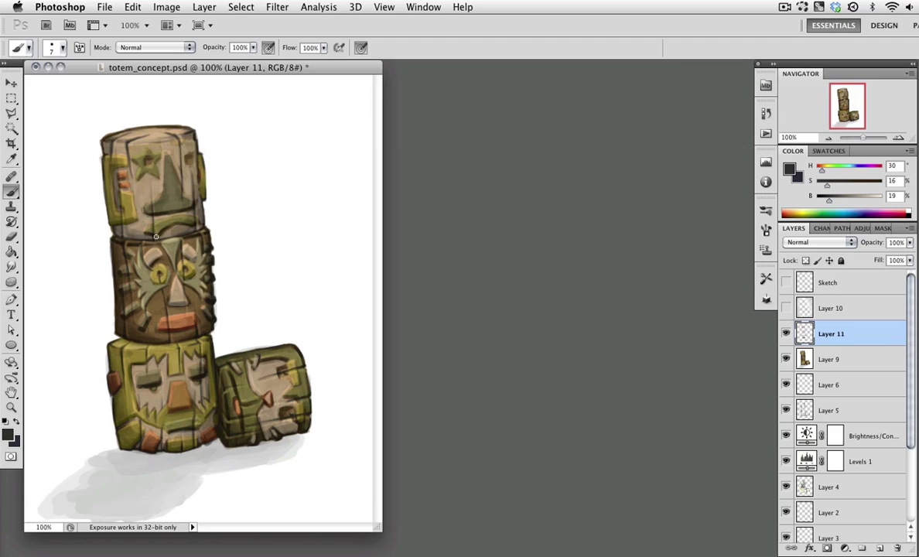
{"action": "left_click_drag", "start_coordinate": [150, 181], "coordinate": [151, 210]}
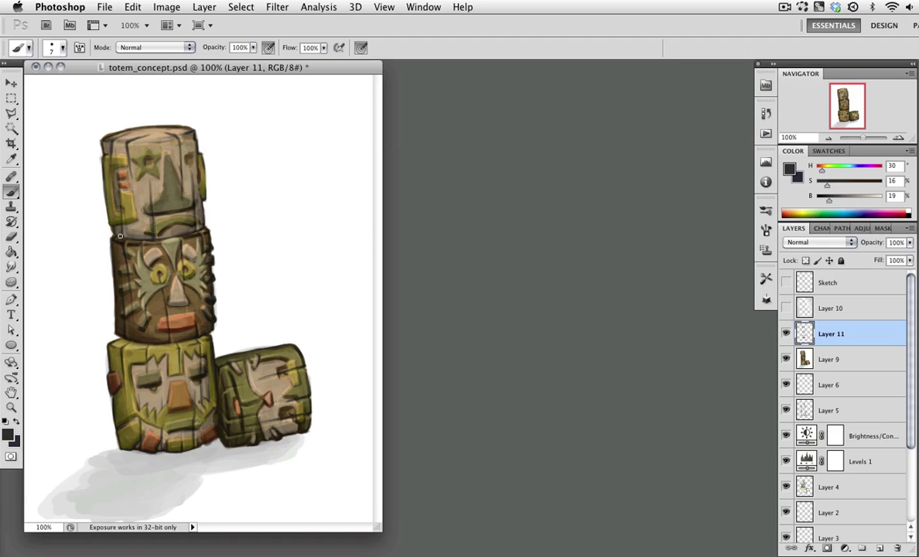
{"action": "left_click", "coordinate": [178, 147], "text": "alt"}
{"action": "left_click", "coordinate": [151, 165], "text": "alt"}
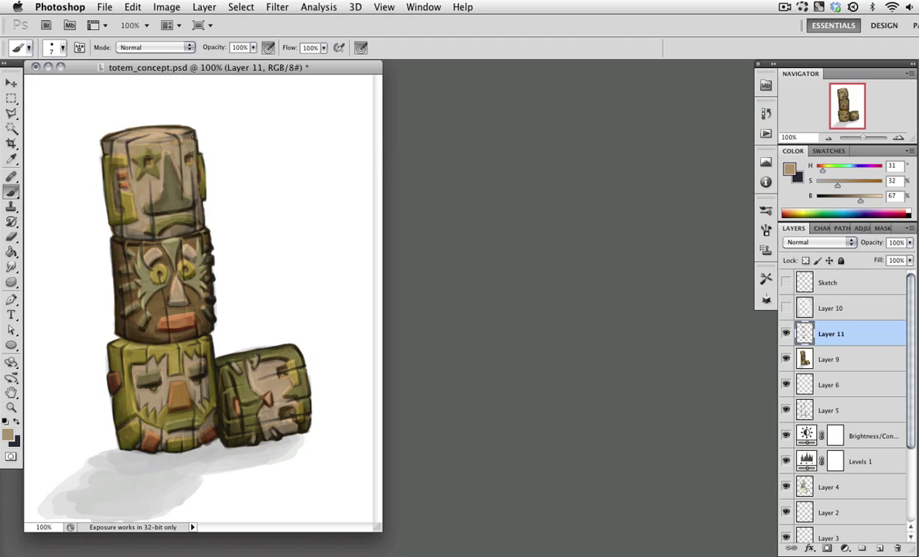
{"action": "left_click", "coordinate": [196, 223], "text": "alt"}
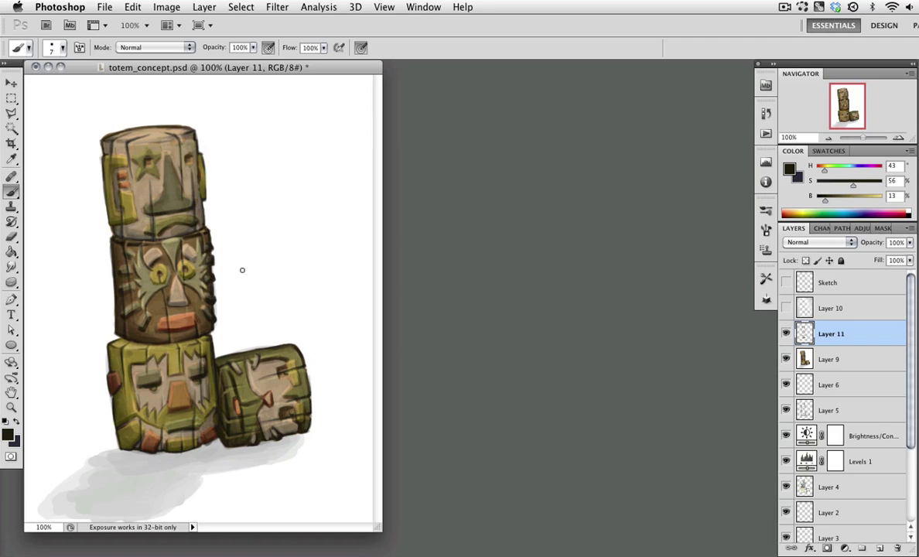
- Darken the left side of the top block with dark brown
{"action": "left_click", "coordinate": [200, 175], "text": "alt"}
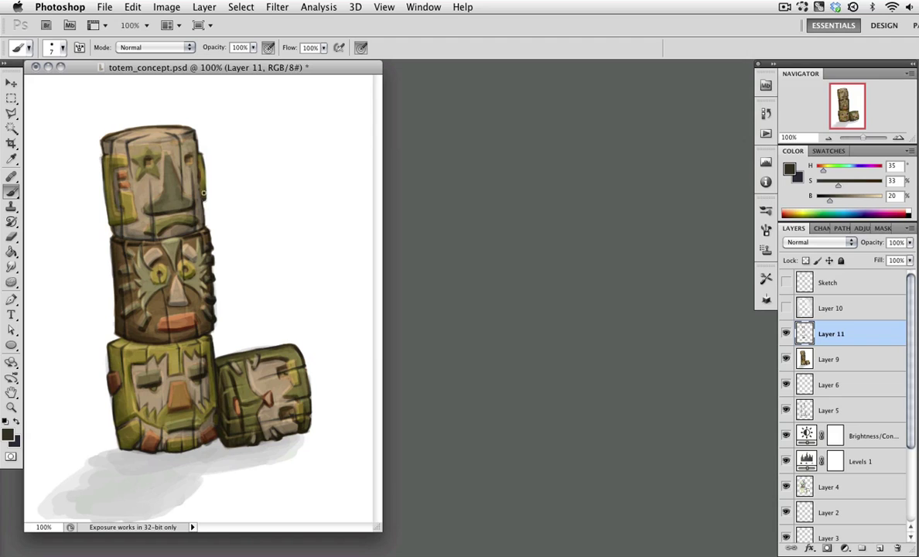
{"action": "left_click", "coordinate": [132, 221], "text": "alt"}
{"action": "left_click_drag", "start_coordinate": [124, 178], "coordinate": [126, 206]}
{"action": "left_click", "coordinate": [111, 170], "text": "alt"}
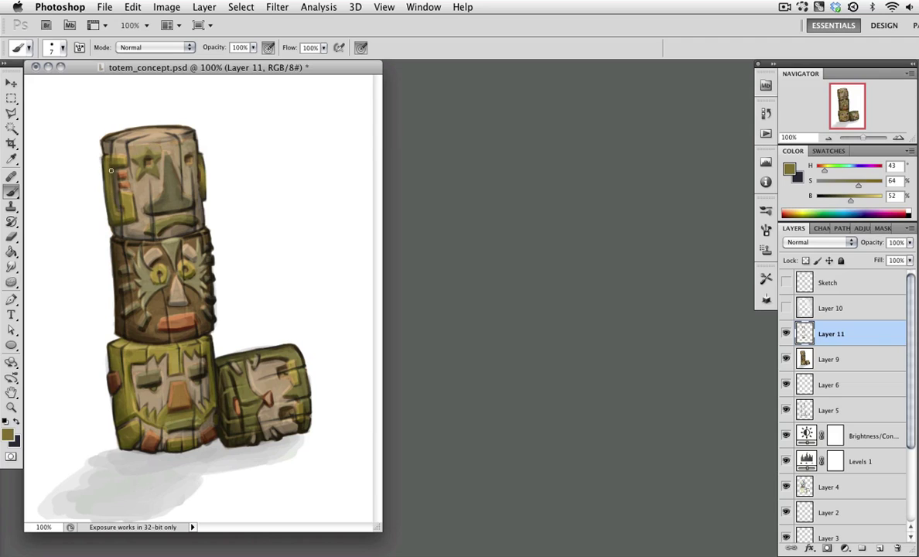
- Paint tan down the top block's left edge, then add new Layer 12
{"action": "left_click", "coordinate": [123, 175], "text": "alt"}
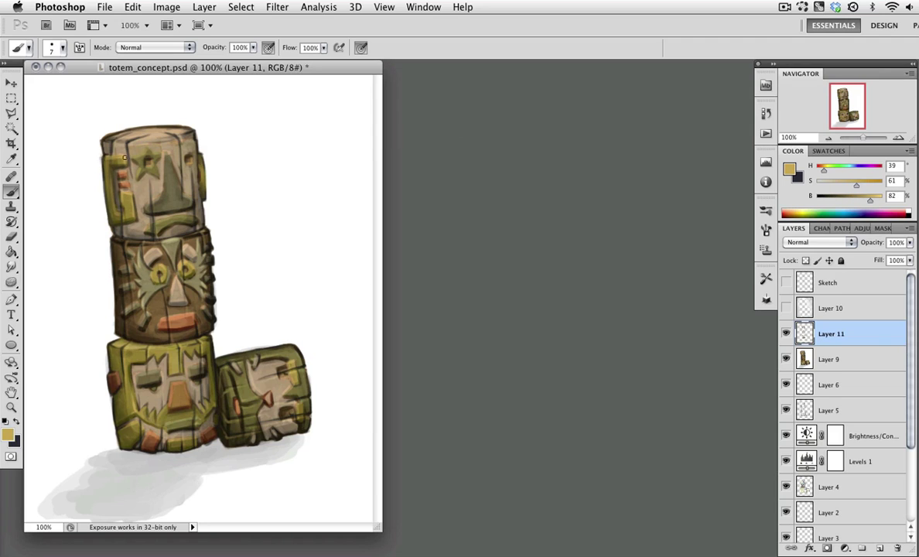
{"action": "left_click_drag", "start_coordinate": [104, 159], "coordinate": [109, 217]}
{"action": "left_click", "coordinate": [136, 163], "text": "alt"}
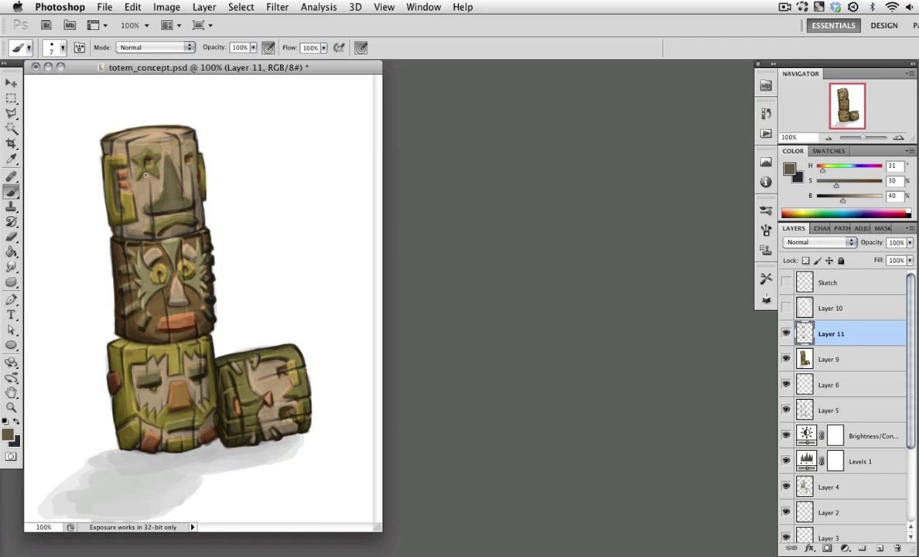
{"action": "left_click", "coordinate": [139, 185], "text": "alt"}
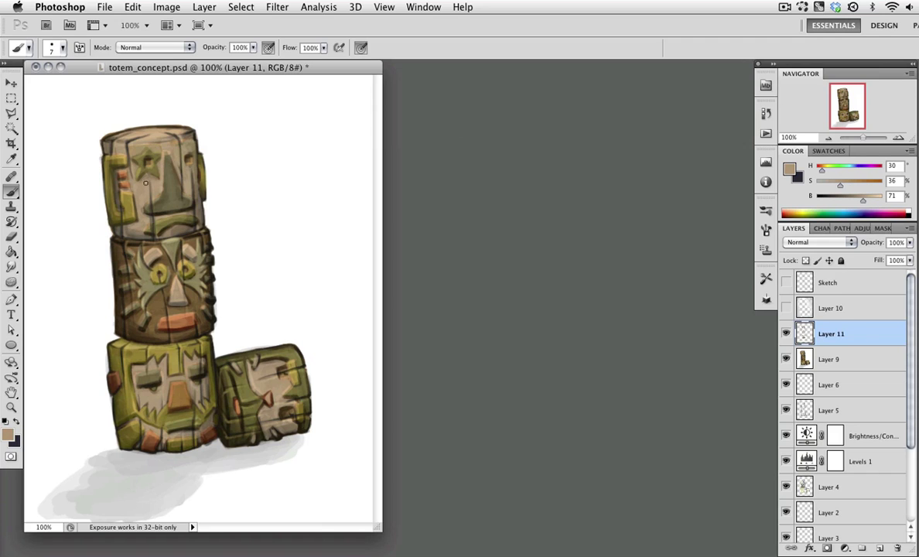
{"action": "left_click", "coordinate": [136, 130], "text": "alt"}
{"action": "left_click", "coordinate": [880, 548]}
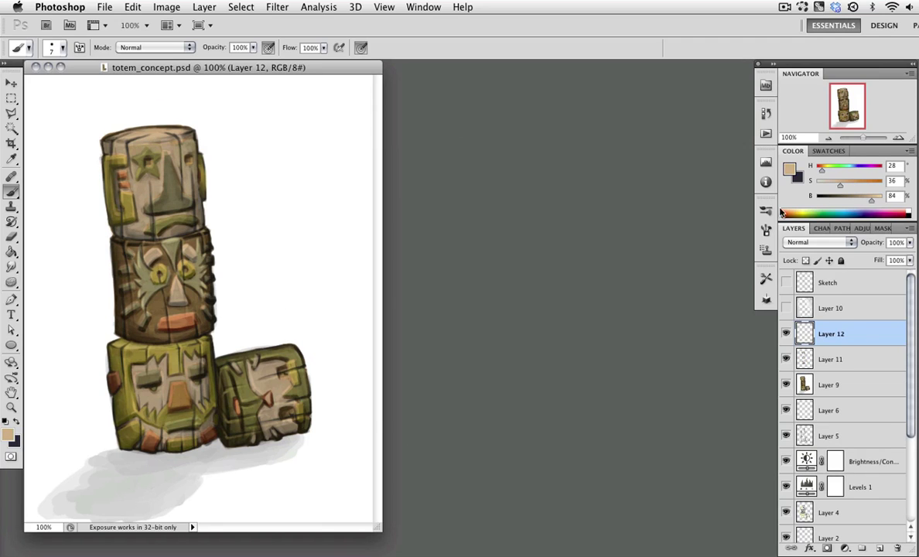
- Paint white rim highlights along the top block, block seams and the right block
{"action": "key", "text": "d"}
{"action": "key", "text": "x"}
{"action": "key", "text": "bracketright"}
{"action": "key", "text": "bracketright"}
{"action": "key", "text": "bracketright"}
{"action": "mouse_move", "coordinate": [154, 125]}
{"action": "left_mouse_down"}
{"action": "mouse_move", "coordinate": [102, 128]}
{"action": "mouse_move", "coordinate": [174, 132]}
{"action": "mouse_move", "coordinate": [101, 130]}
{"action": "mouse_move", "coordinate": [178, 122]}
{"action": "mouse_move", "coordinate": [121, 133]}
{"action": "left_mouse_up"}
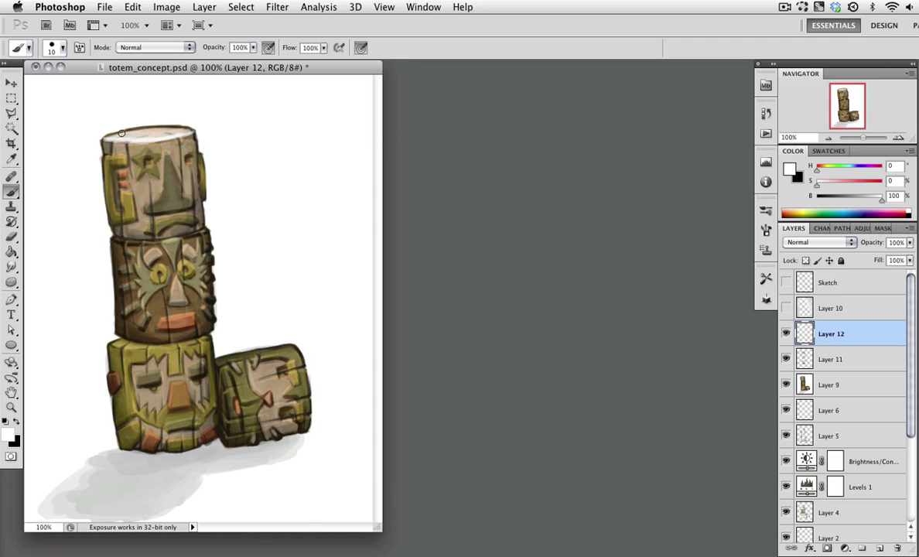
{"action": "left_click_drag", "start_coordinate": [113, 239], "coordinate": [207, 232]}
{"action": "left_click_drag", "start_coordinate": [109, 342], "coordinate": [194, 345]}
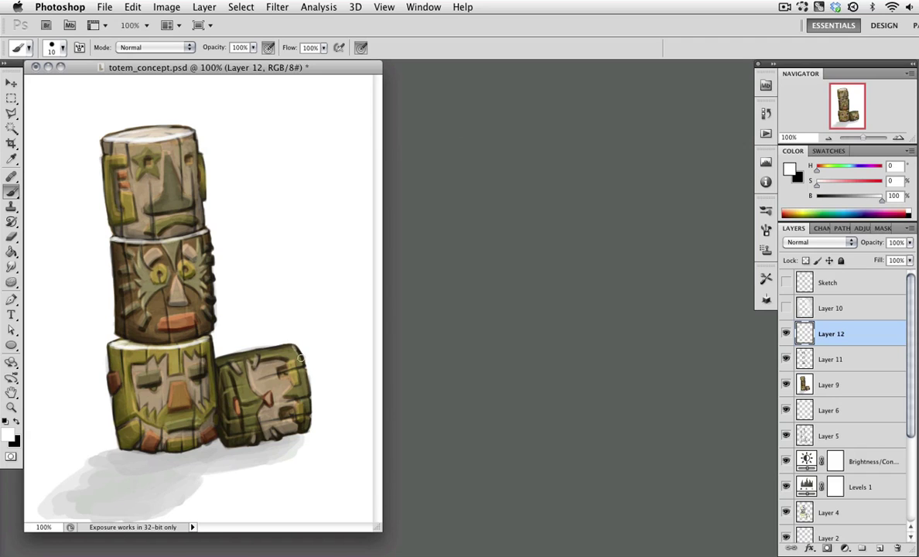
{"action": "mouse_move", "coordinate": [289, 348]}
{"action": "left_mouse_down"}
{"action": "mouse_move", "coordinate": [231, 356]}
{"action": "mouse_move", "coordinate": [222, 433]}
{"action": "left_mouse_up"}
- Set the highlight layer's blend mode to Overlay
{"action": "key", "text": "]"}
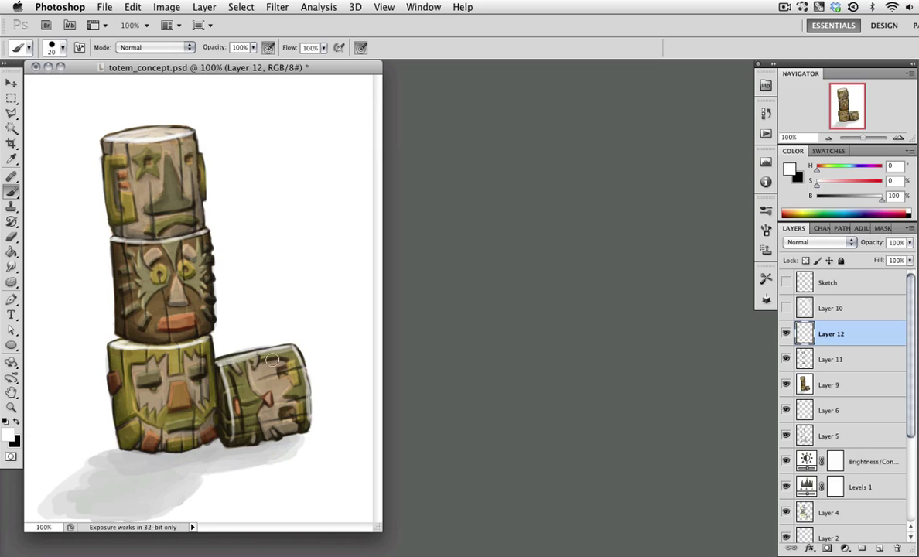
{"action": "key", "text": "bracketleft"}
{"action": "left_click", "coordinate": [818, 242]}
{"action": "left_click", "coordinate": [754, 344]}
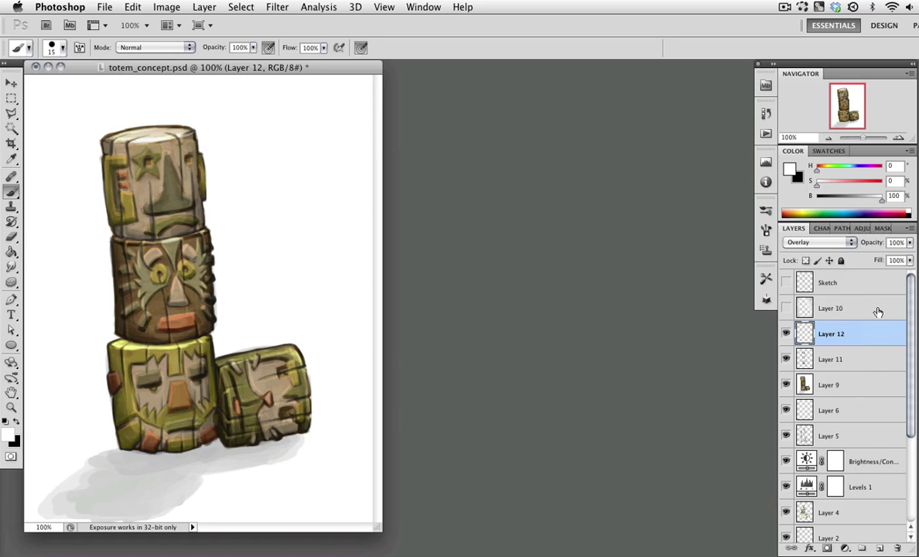
- Add Layer 13 and dab tan and brown details onto the middle face
{"action": "key", "text": "ctrl+shift+alt+n"}
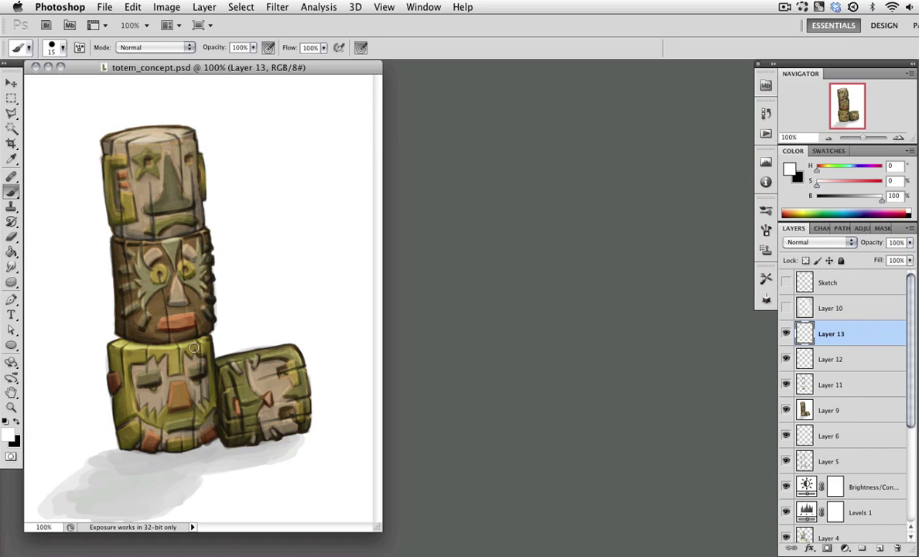
{"action": "left_click", "coordinate": [147, 295], "text": "alt"}
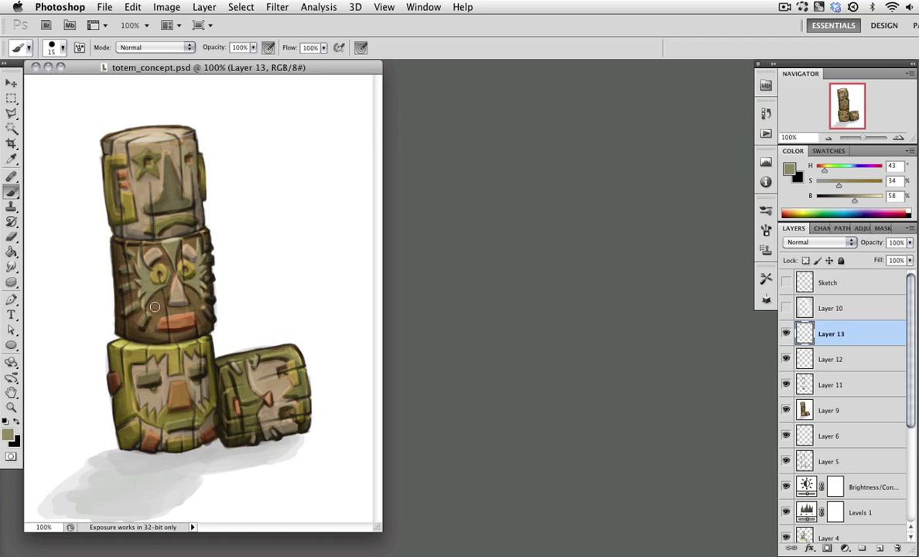
{"action": "mouse_move", "coordinate": [144, 276]}
{"action": "left_mouse_down"}
{"action": "mouse_move", "coordinate": [144, 291]}
{"action": "mouse_move", "coordinate": [178, 282]}
{"action": "left_mouse_up"}
{"action": "left_click", "coordinate": [147, 296], "text": "alt"}
{"action": "left_click", "coordinate": [122, 287], "text": "alt"}
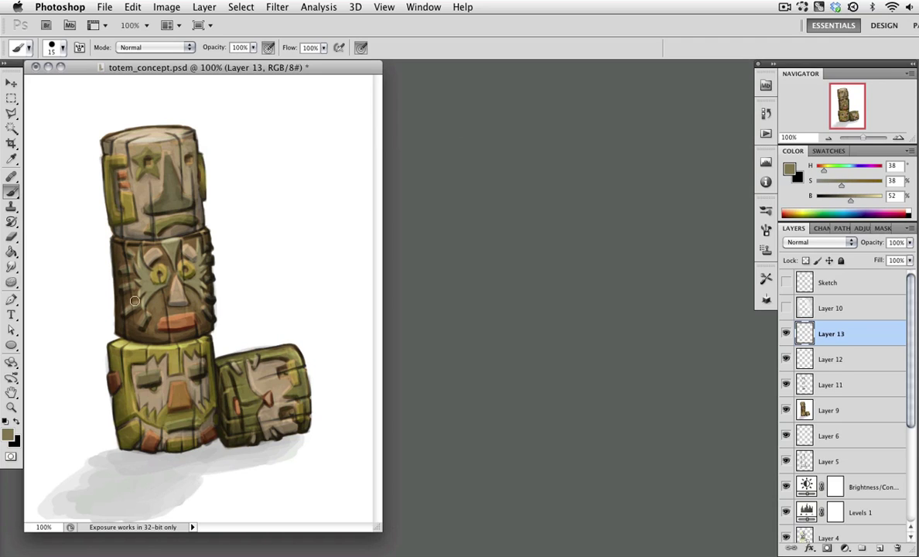
{"action": "left_click", "coordinate": [116, 283], "text": "alt"}
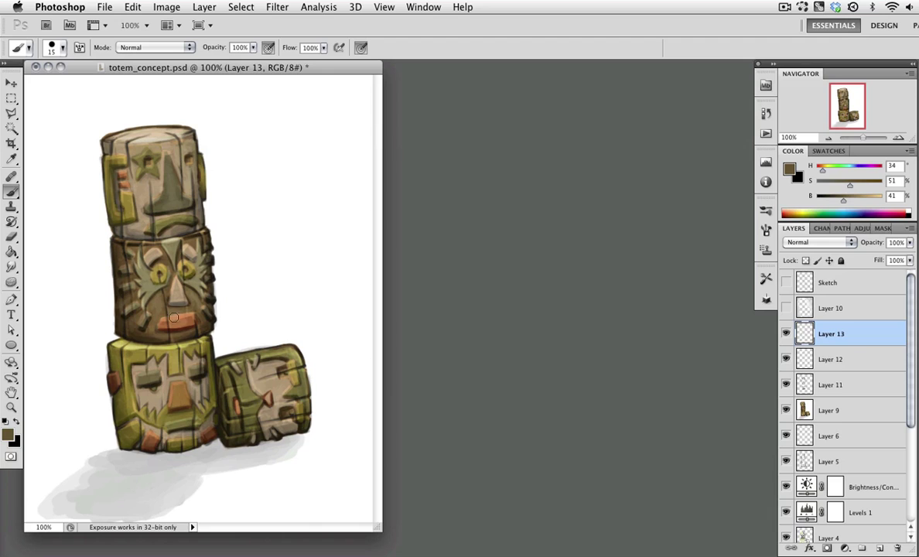
{"action": "left_click", "coordinate": [151, 311], "text": "alt"}
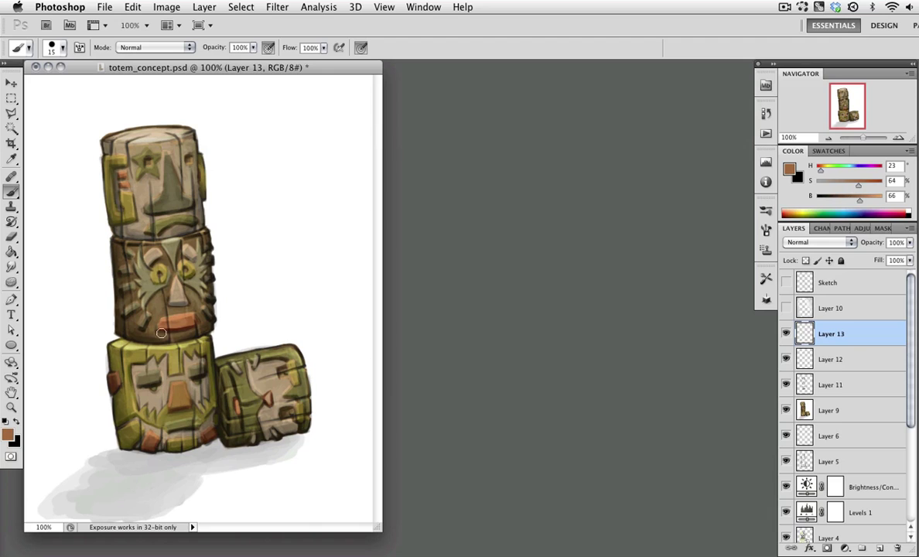
- Sample olive and light tan tones from the top and middle blocks for touch-ups
{"action": "left_click", "coordinate": [159, 246], "text": "alt"}
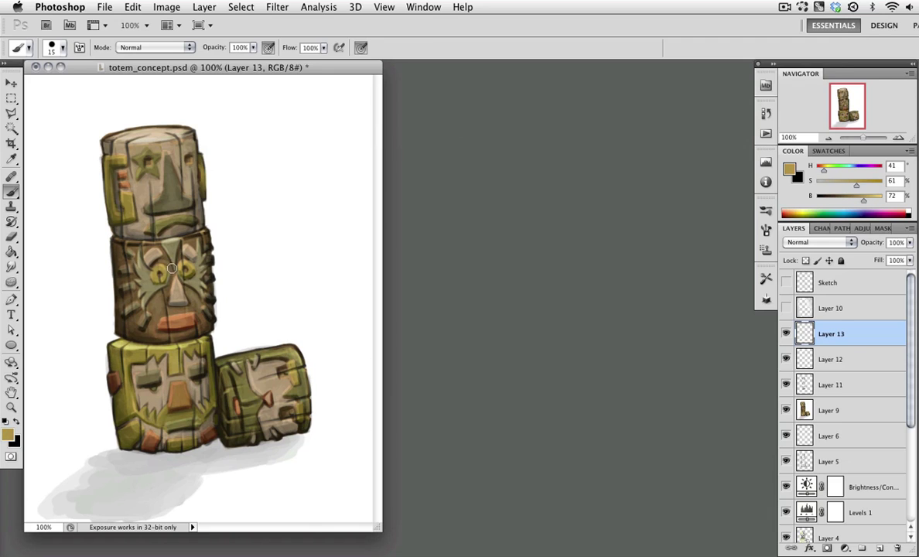
{"action": "left_click", "coordinate": [152, 173], "text": "alt"}
{"action": "left_click", "coordinate": [132, 171], "text": "alt"}
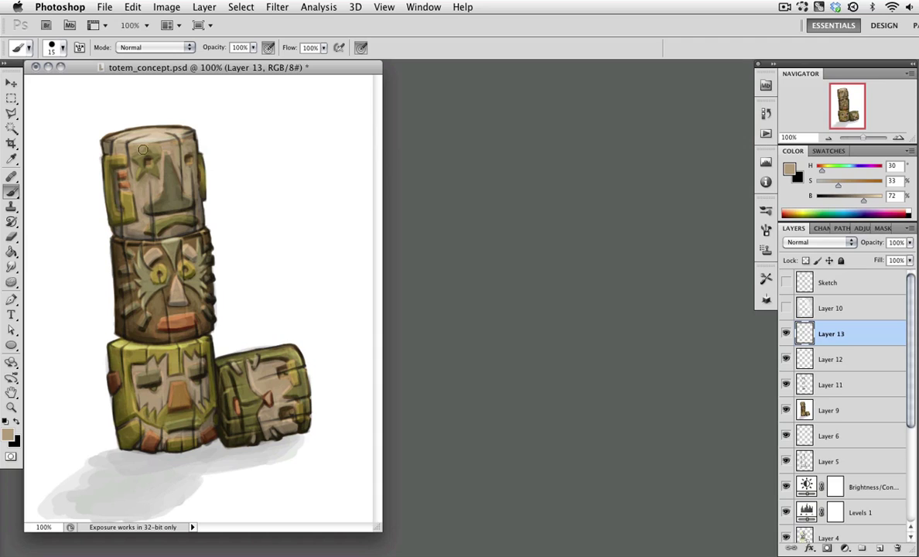
{"action": "left_click", "coordinate": [115, 150], "text": "alt"}
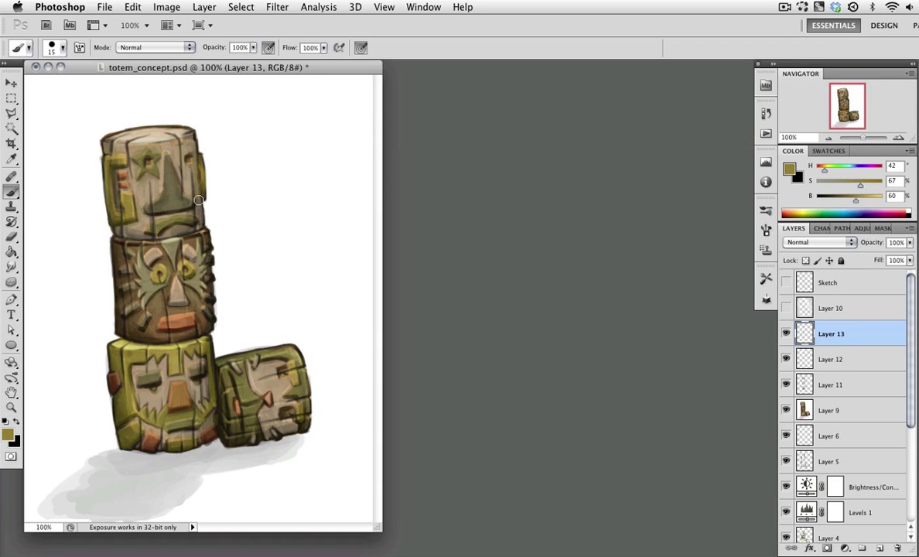
{"action": "left_click", "coordinate": [184, 223], "text": "alt"}
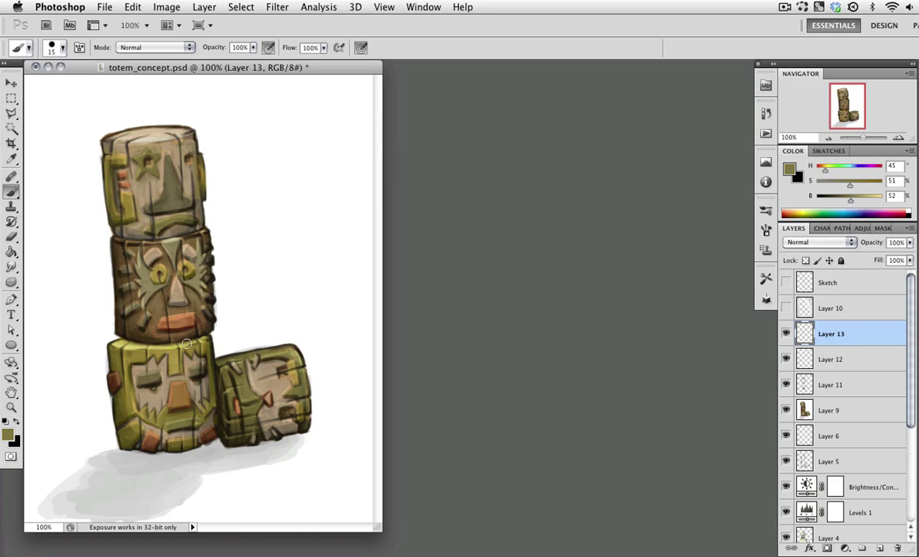
- Touch up the lower and right blocks with reddish brown, golden olive and orange-brown
{"action": "left_click", "coordinate": [116, 353], "text": "alt"}
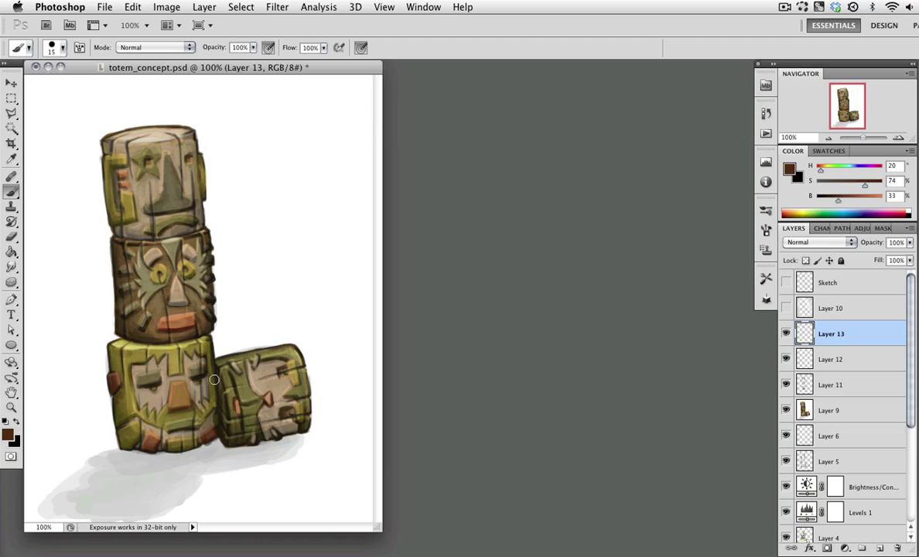
{"action": "left_click", "coordinate": [173, 378], "text": "alt"}
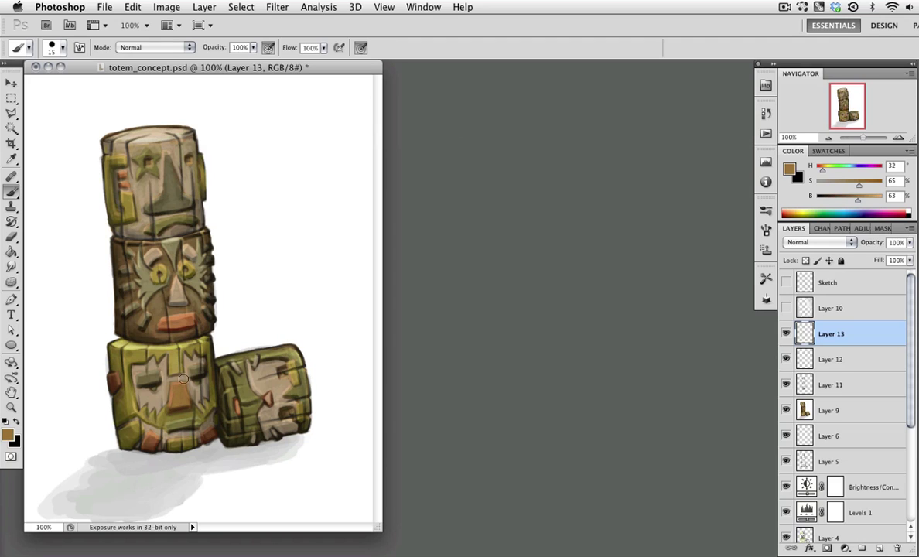
{"action": "left_click", "coordinate": [172, 356], "text": "alt"}
{"action": "left_click", "coordinate": [130, 387], "text": "alt"}
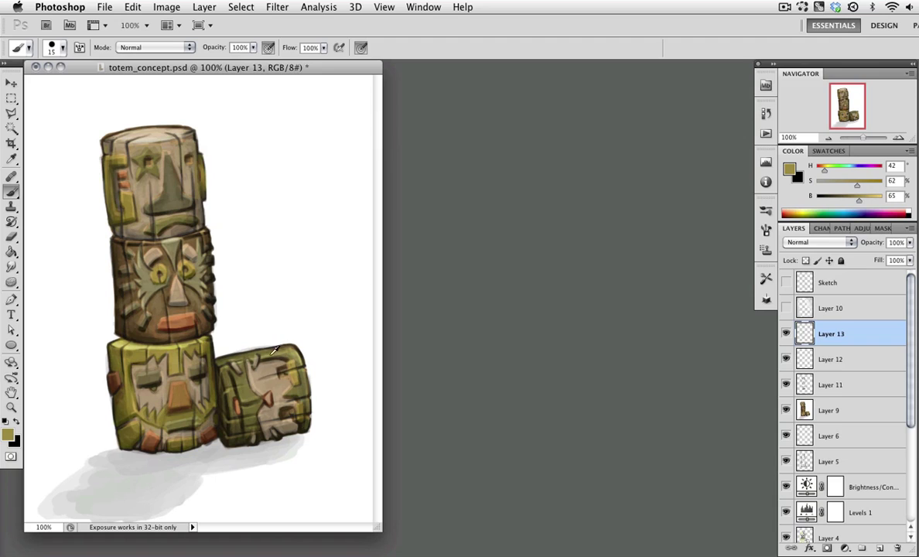
{"action": "left_click", "coordinate": [236, 344], "text": "alt"}
{"action": "left_click", "coordinate": [273, 357], "text": "alt"}
{"action": "left_click", "coordinate": [288, 386], "text": "alt"}
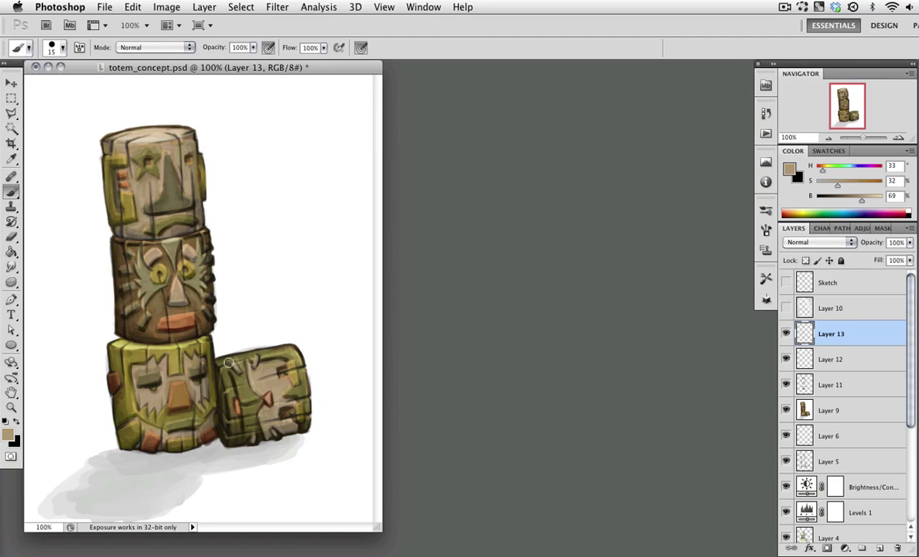
{"action": "left_click", "coordinate": [237, 410], "text": "alt"}
{"action": "left_click", "coordinate": [259, 433], "text": "alt"}
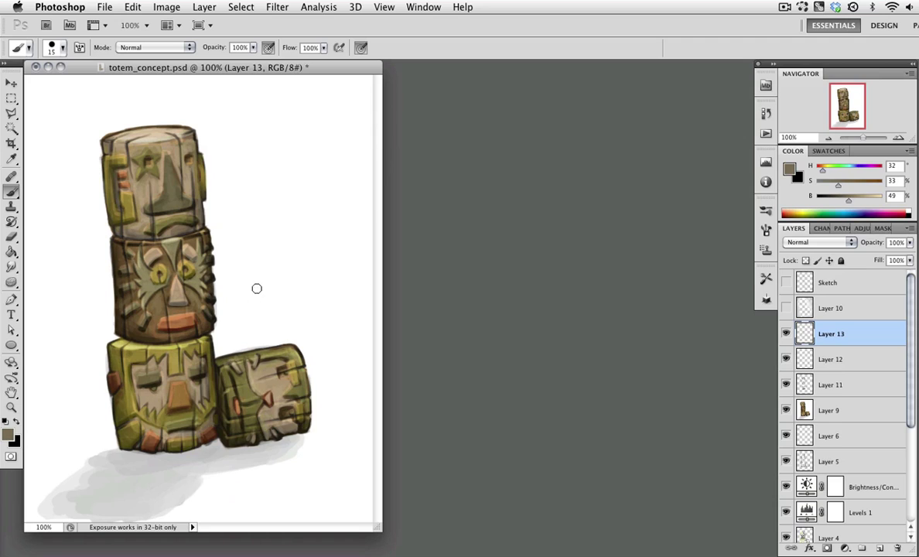
- Save totem_concept.psd, add Layer 14 and shrink the brush for finer detail
{"action": "key", "text": "super+s"}
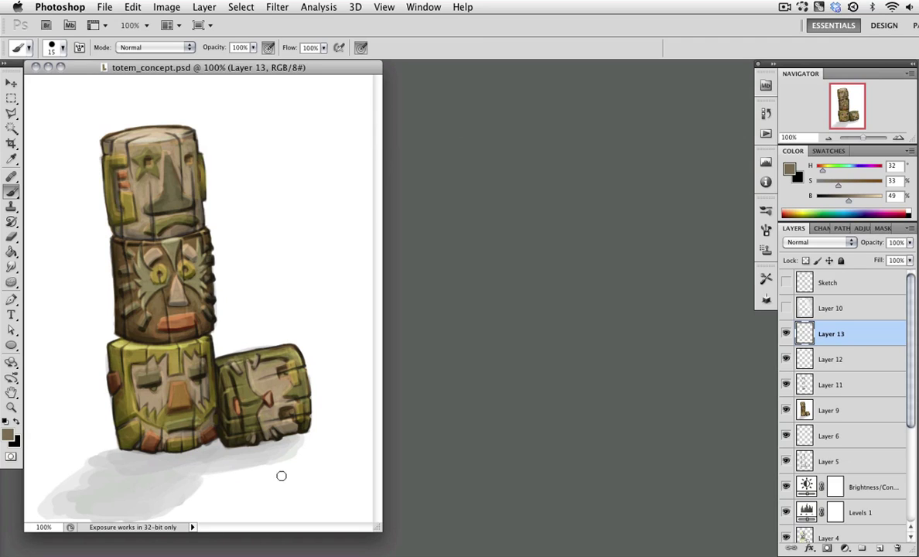
{"action": "key", "text": "super+alt+shift+n"}
{"action": "left_click", "coordinate": [142, 177], "text": "alt"}
{"action": "key", "text": "bracketleft"}
{"action": "key", "text": "bracketleft"}
{"action": "key", "text": "bracketleft"}
{"action": "key", "text": "bracketleft"}
{"action": "key", "text": "bracketleft"}
{"action": "key", "text": "bracketleft"}
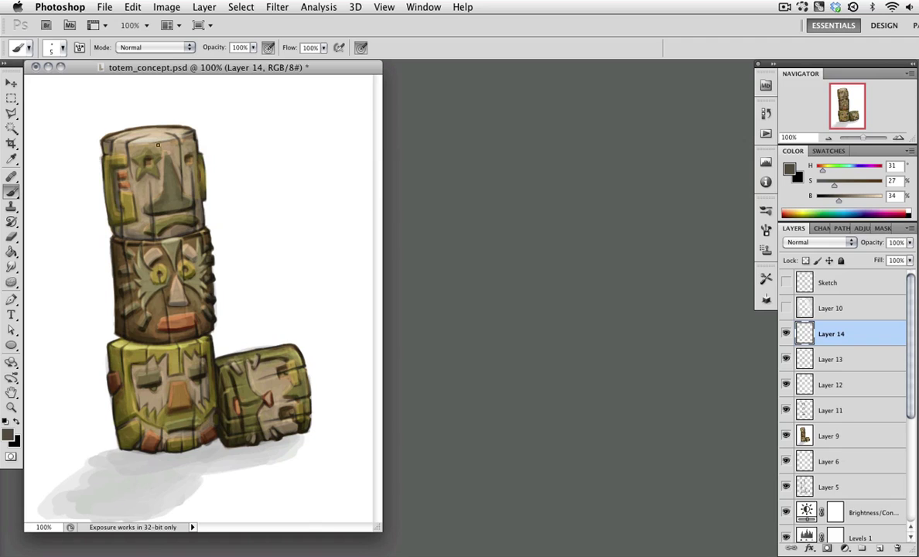
- Eyedrop light tan, mid tan, dark brown and olive-brown tones from the totem
{"action": "left_click", "coordinate": [159, 154], "text": "alt"}
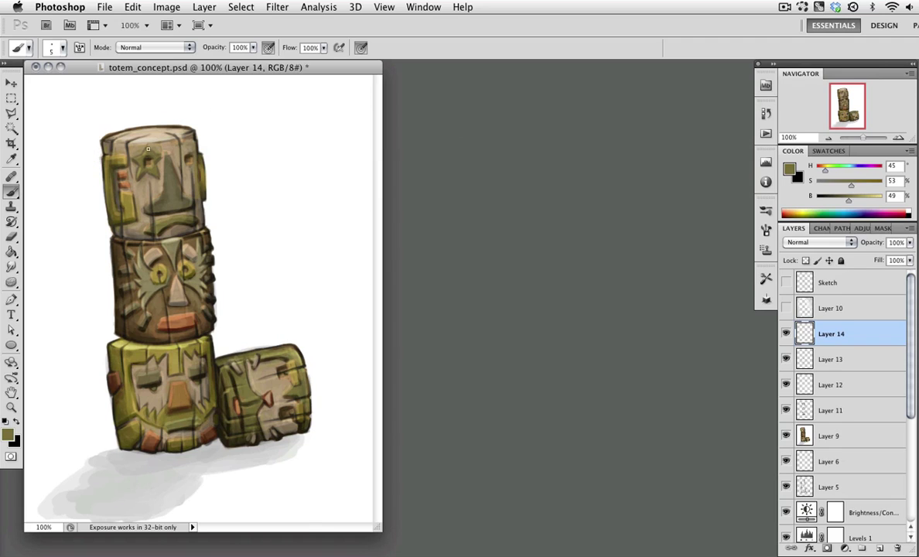
{"action": "left_click", "coordinate": [189, 143], "text": "alt"}
{"action": "left_click", "coordinate": [177, 288], "text": "alt"}
{"action": "left_click", "coordinate": [176, 280], "text": "alt"}
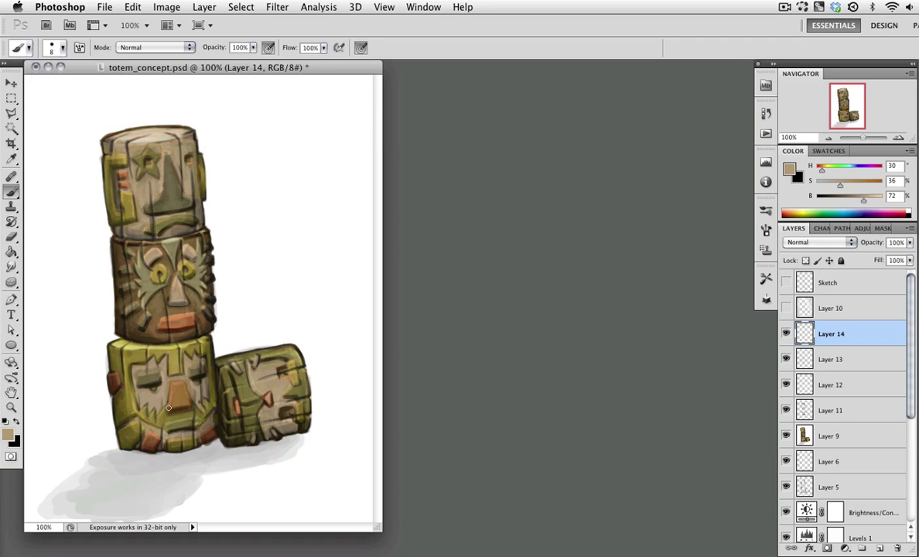
{"action": "left_click", "coordinate": [151, 260], "text": "alt"}
{"action": "left_click", "coordinate": [152, 268], "text": "alt"}
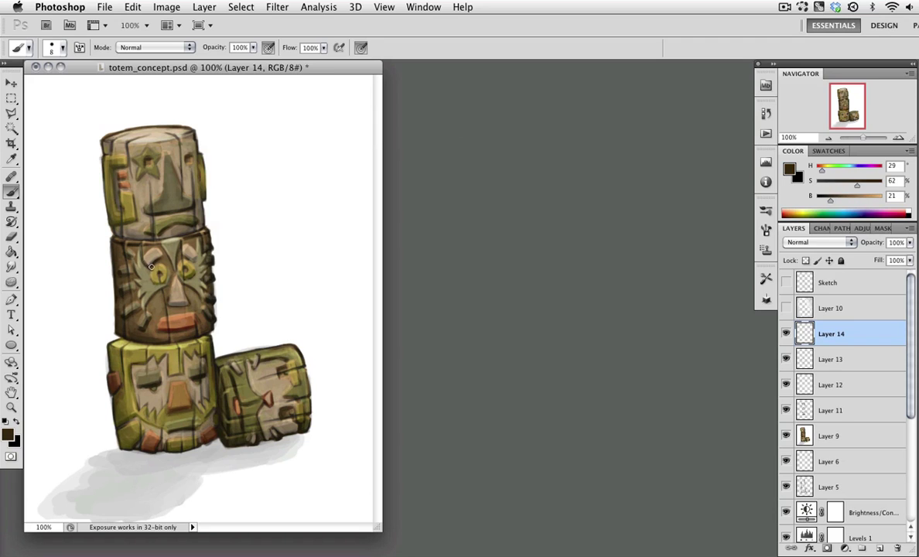
{"action": "left_click", "coordinate": [144, 260], "text": "alt"}
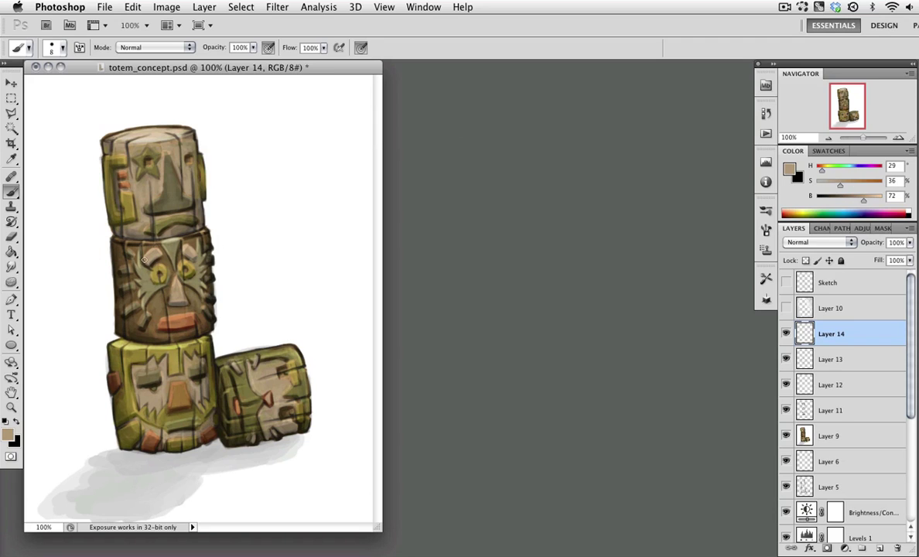
{"action": "left_click", "coordinate": [195, 260], "text": "alt"}
- Save, reveal Layer 10's white wash, and add a new layer with white as paint colour
{"action": "key", "text": "ctrl+s"}
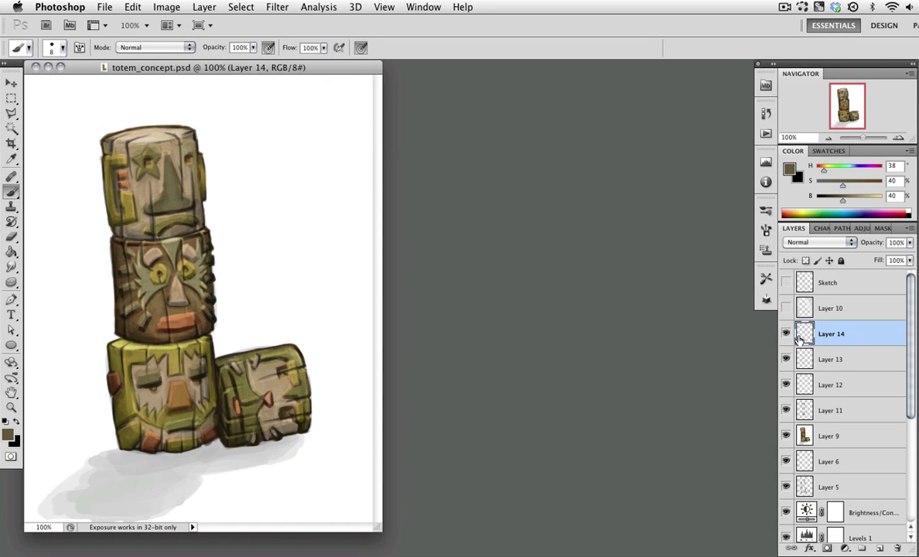
{"action": "left_click", "coordinate": [786, 308]}
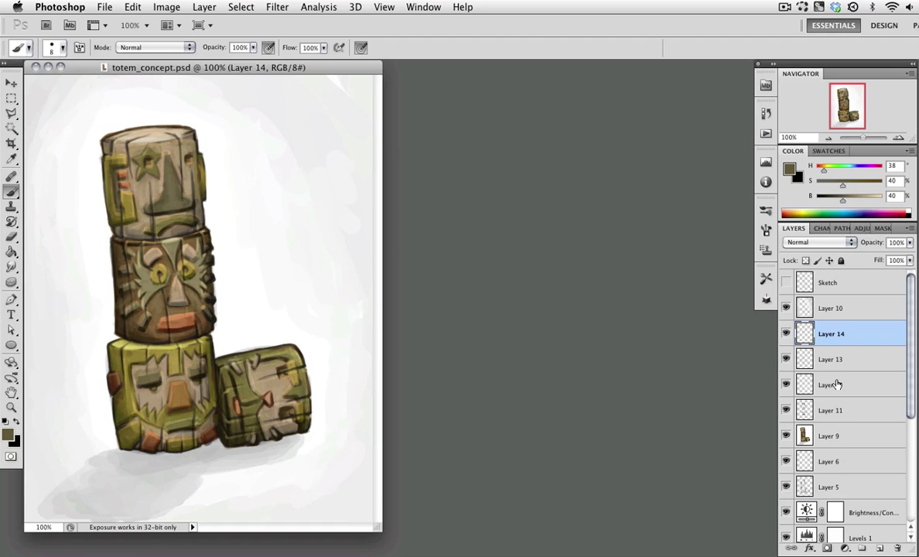
{"action": "key", "text": "ctrl+shift+alt+n"}
{"action": "key", "text": "d"}
{"action": "key", "text": "x"}
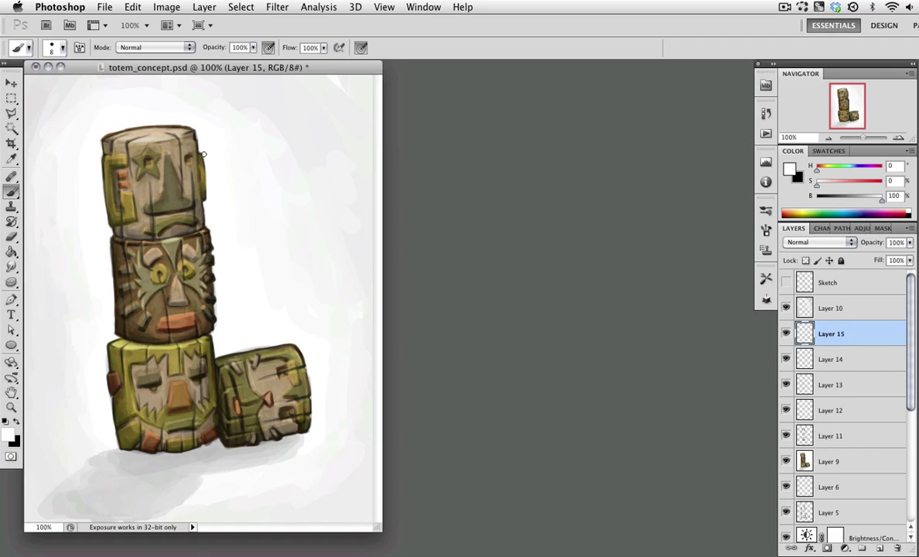
- Paint a faint white highlight along the totem's top and lighten the lower green block's left edge
{"action": "left_click_drag", "start_coordinate": [103, 136], "coordinate": [195, 124]}
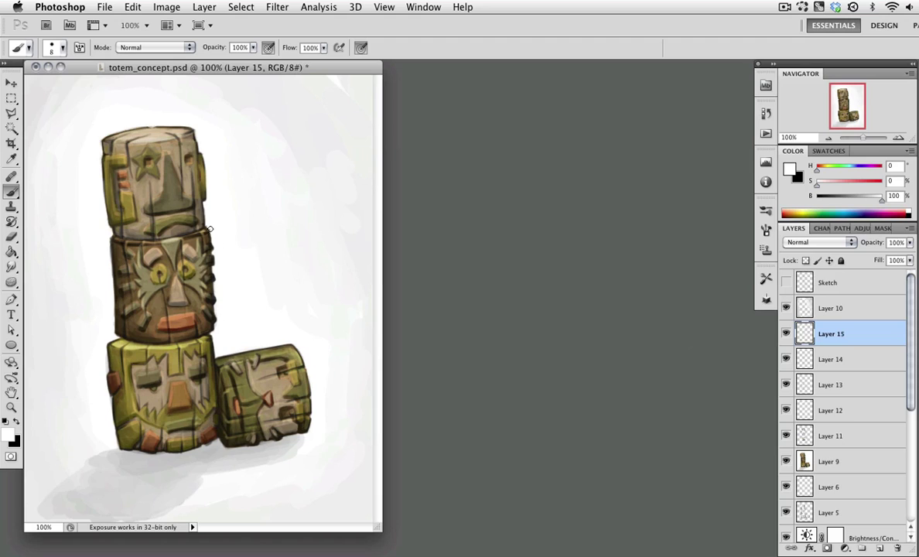
{"action": "left_click_drag", "start_coordinate": [106, 371], "coordinate": [114, 341]}
{"action": "left_click_drag", "start_coordinate": [109, 397], "coordinate": [111, 399]}
- Sample greys, dark browns, olives, tans and white from the lower block, base and totem top
{"action": "left_click", "coordinate": [128, 453], "text": "alt"}
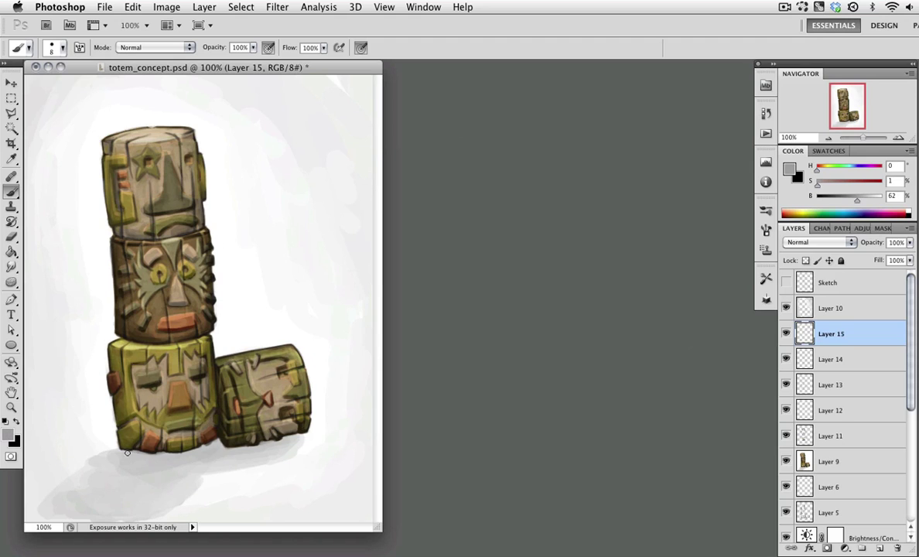
{"action": "left_click", "coordinate": [201, 449], "text": "alt"}
{"action": "left_click", "coordinate": [109, 391], "text": "alt"}
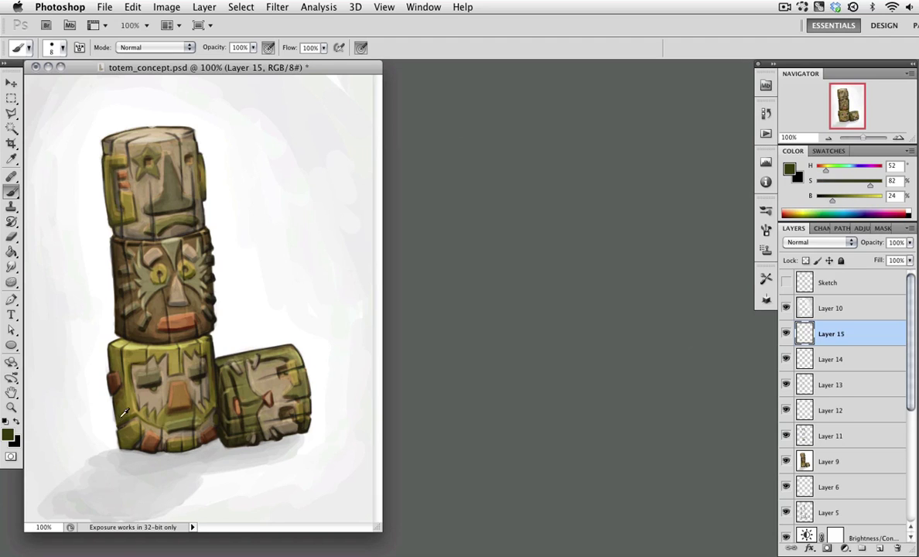
{"action": "left_click", "coordinate": [108, 369], "text": "alt"}
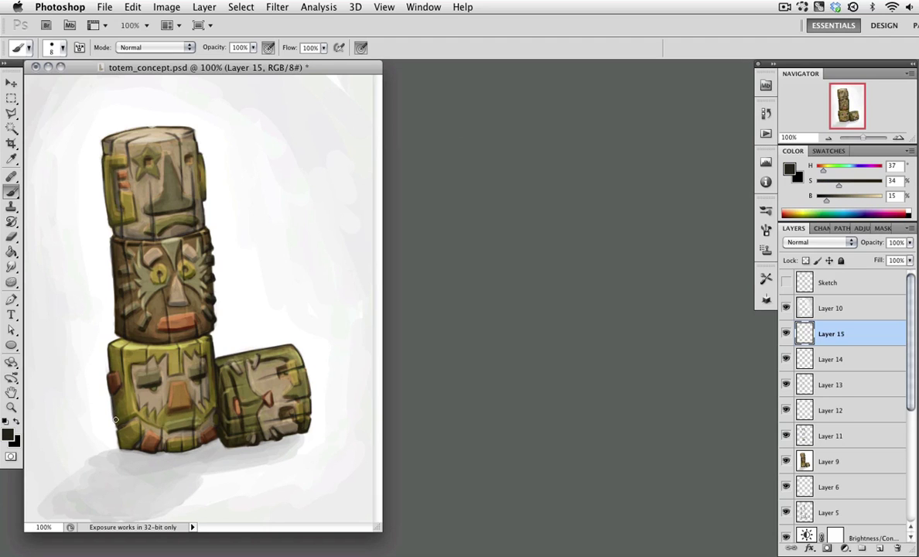
{"action": "left_click", "coordinate": [109, 383], "text": "alt"}
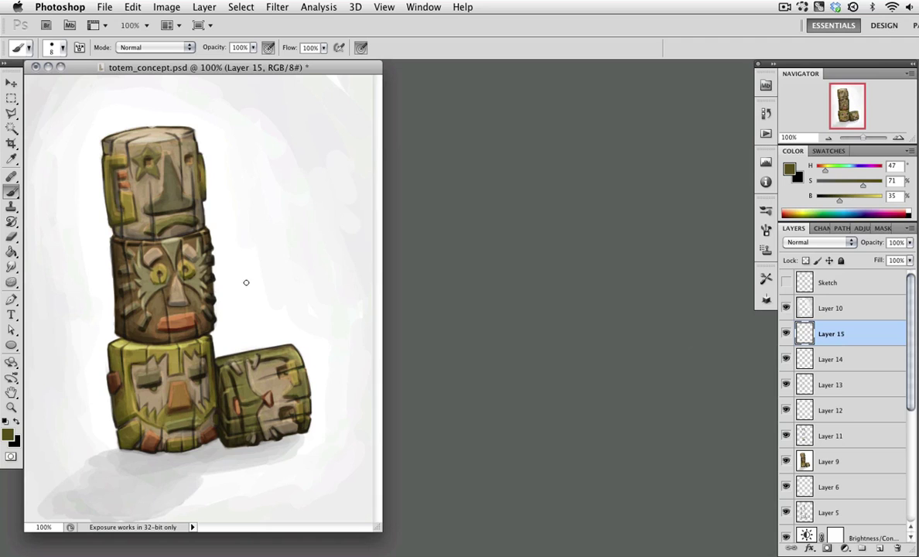
{"action": "left_click", "coordinate": [240, 350], "text": "alt"}
{"action": "left_click", "coordinate": [149, 129], "text": "alt"}
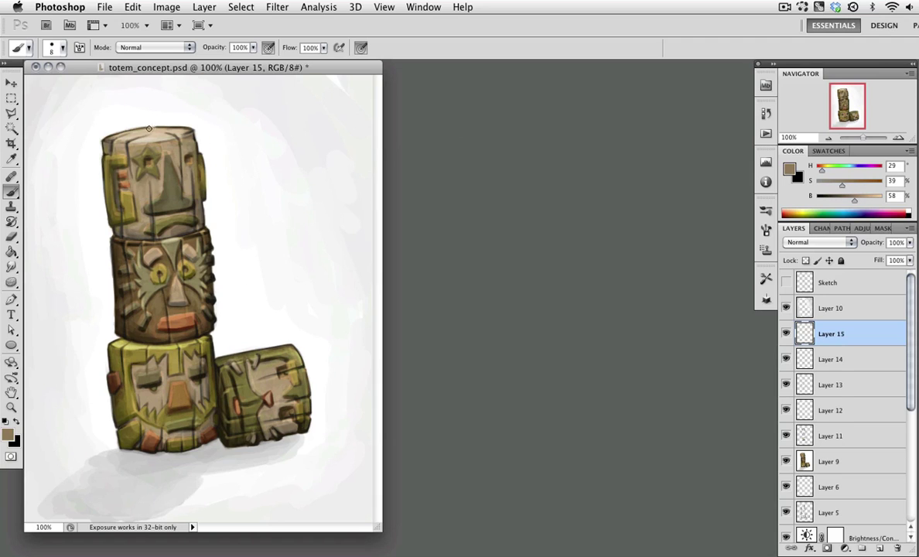
{"action": "left_click", "coordinate": [152, 130], "text": "alt"}
{"action": "left_click", "coordinate": [155, 125], "text": "alt"}
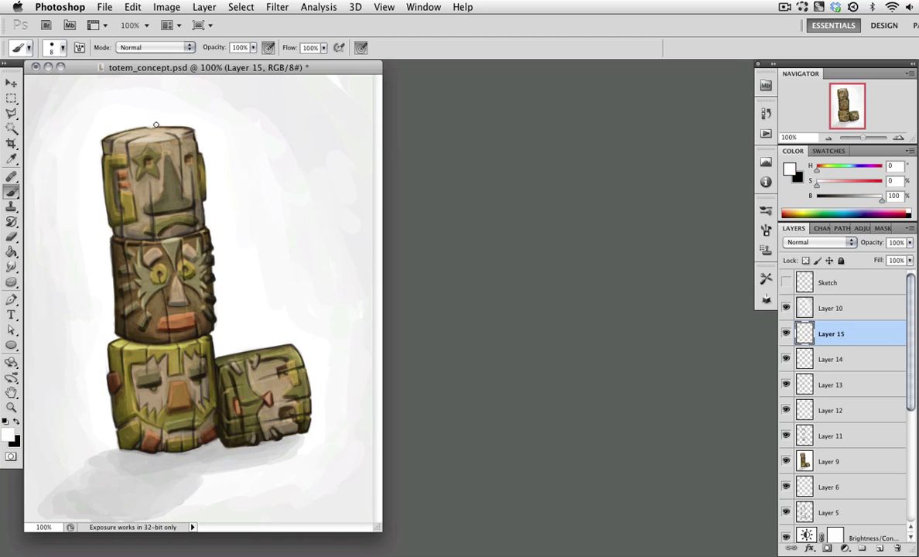
- On new Layer 16, paint black lines along the bottom and side blocks' seams and edges
{"action": "key", "text": "ctrl+shift+alt+n"}
{"action": "key", "text": "d"}
{"action": "left_click_drag", "start_coordinate": [203, 340], "coordinate": [207, 381]}
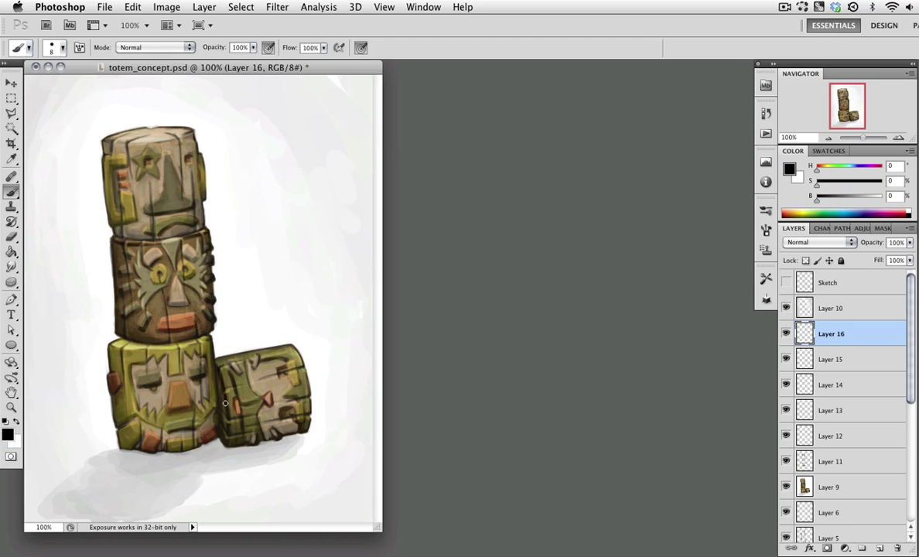
{"action": "left_click_drag", "start_coordinate": [203, 339], "coordinate": [208, 415]}
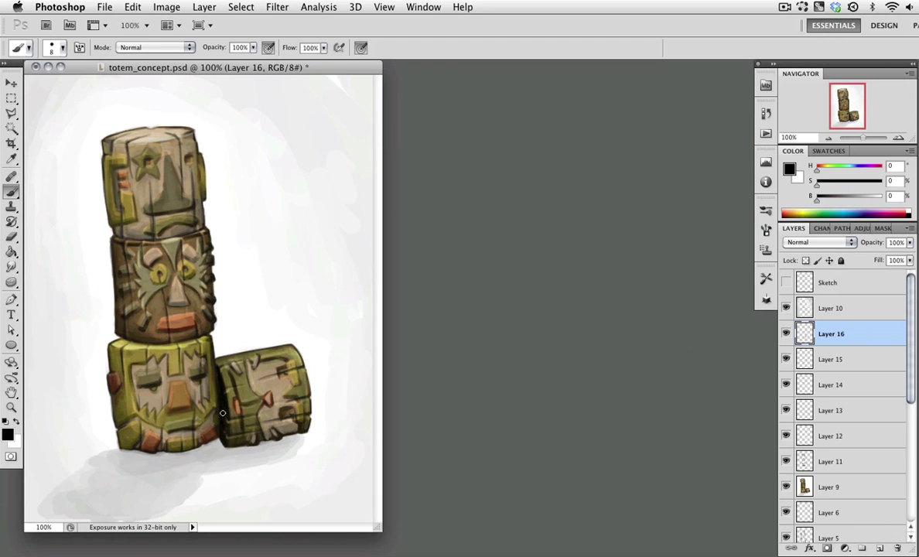
{"action": "mouse_move", "coordinate": [205, 377]}
{"action": "left_mouse_down"}
{"action": "mouse_move", "coordinate": [211, 409]}
{"action": "mouse_move", "coordinate": [263, 404]}
{"action": "mouse_move", "coordinate": [287, 397]}
{"action": "mouse_move", "coordinate": [264, 388]}
{"action": "mouse_move", "coordinate": [263, 376]}
{"action": "mouse_move", "coordinate": [298, 379]}
{"action": "mouse_move", "coordinate": [285, 367]}
{"action": "left_mouse_up"}
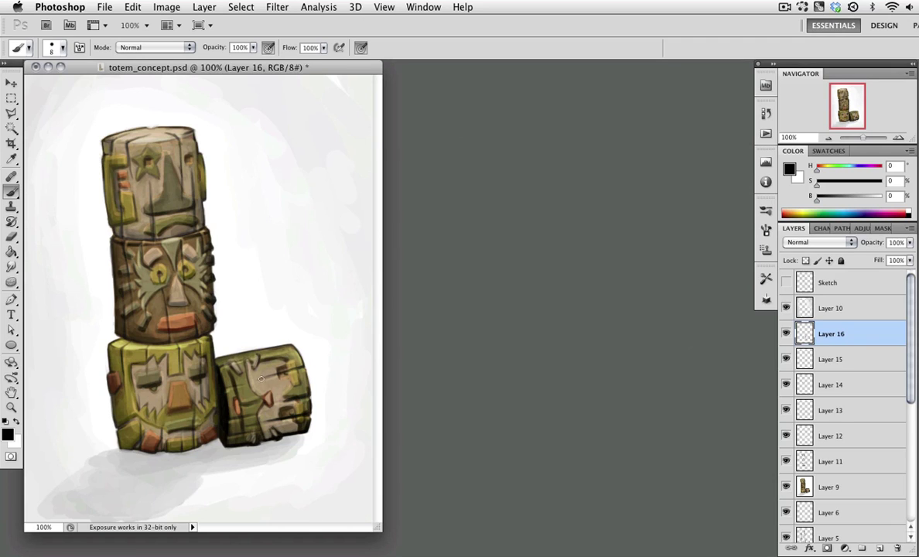
{"action": "mouse_move", "coordinate": [241, 337]}
{"action": "left_mouse_down"}
{"action": "mouse_move", "coordinate": [282, 352]}
{"action": "mouse_move", "coordinate": [217, 360]}
{"action": "mouse_move", "coordinate": [236, 434]}
{"action": "left_mouse_up"}
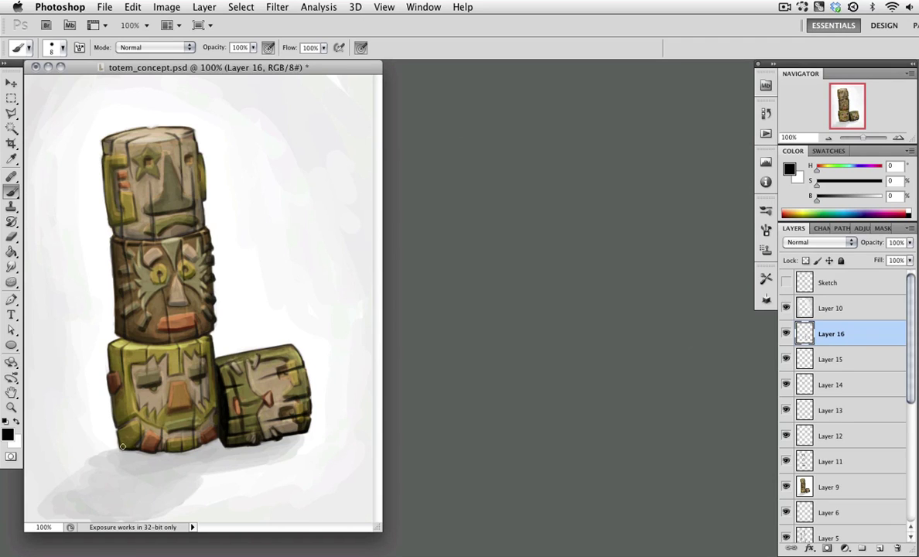
{"action": "mouse_move", "coordinate": [108, 403]}
{"action": "left_mouse_down"}
{"action": "mouse_move", "coordinate": [122, 418]}
{"action": "mouse_move", "coordinate": [135, 404]}
{"action": "mouse_move", "coordinate": [207, 403]}
{"action": "left_mouse_up"}
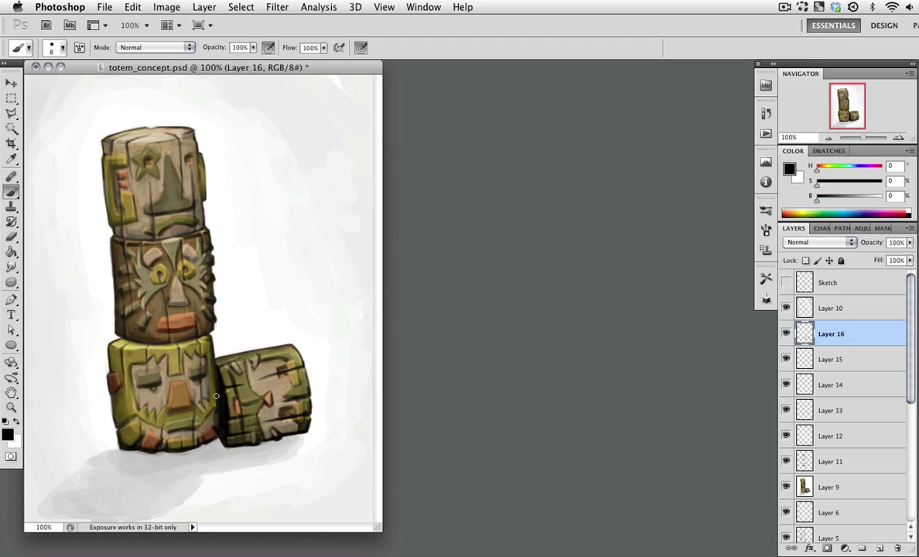
{"action": "mouse_move", "coordinate": [212, 340]}
{"action": "left_mouse_down"}
{"action": "mouse_move", "coordinate": [212, 357]}
{"action": "mouse_move", "coordinate": [179, 356]}
{"action": "left_mouse_up"}
{"action": "left_click_drag", "start_coordinate": [107, 387], "coordinate": [116, 419]}
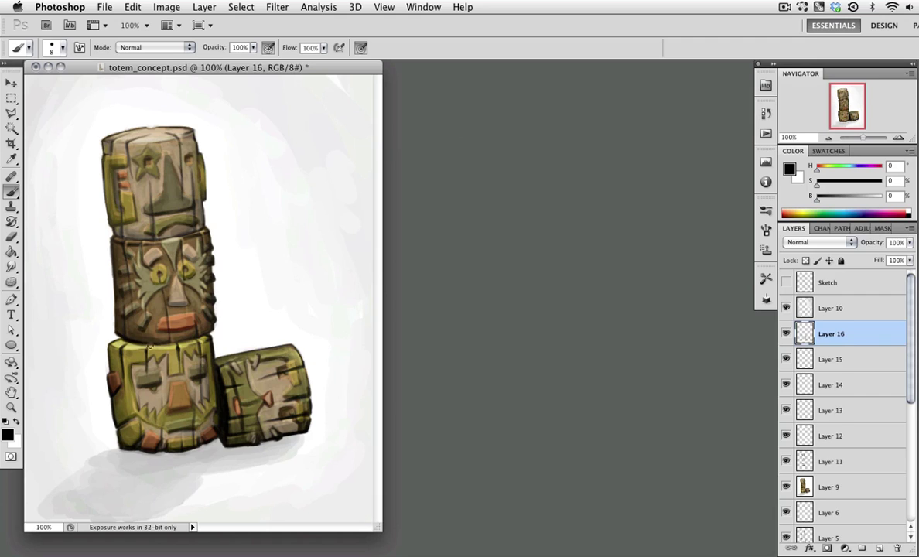
- Add dark linework along the middle and top blocks' edges and small marks on the faces
{"action": "left_click_drag", "start_coordinate": [116, 335], "coordinate": [171, 339]}
{"action": "mouse_move", "coordinate": [155, 279]}
{"action": "left_mouse_down"}
{"action": "mouse_move", "coordinate": [157, 317]}
{"action": "mouse_move", "coordinate": [201, 314]}
{"action": "mouse_move", "coordinate": [209, 283]}
{"action": "left_mouse_up"}
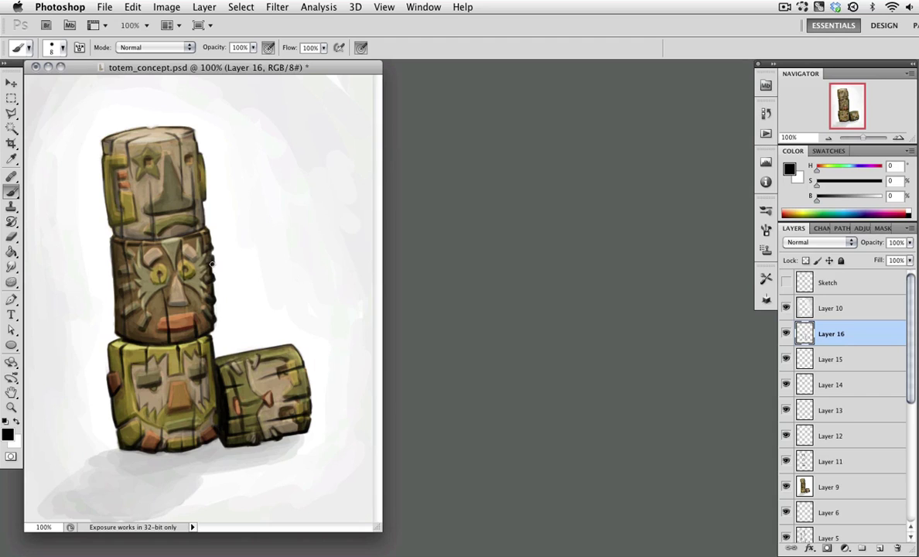
{"action": "mouse_move", "coordinate": [112, 246]}
{"action": "left_mouse_down"}
{"action": "mouse_move", "coordinate": [108, 305]}
{"action": "mouse_move", "coordinate": [118, 273]}
{"action": "left_mouse_up"}
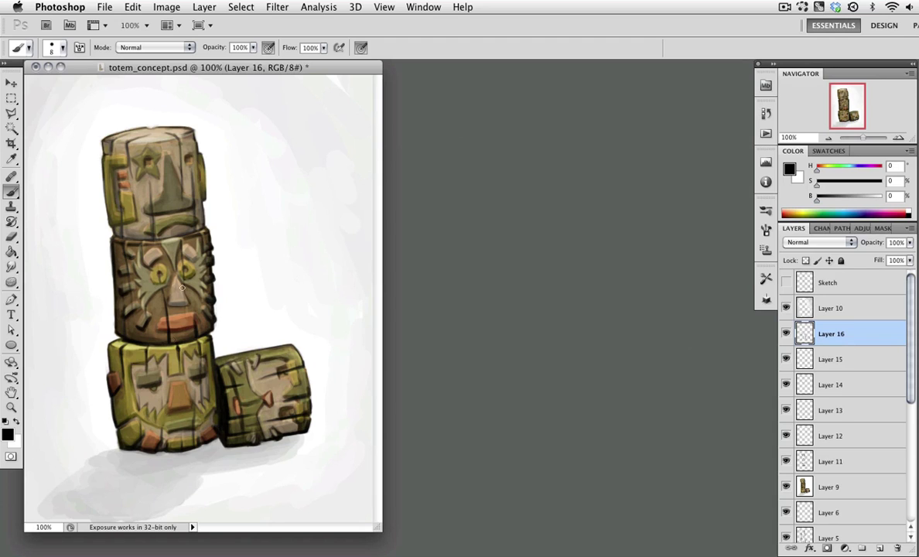
{"action": "mouse_move", "coordinate": [117, 187]}
{"action": "left_mouse_down"}
{"action": "mouse_move", "coordinate": [121, 234]}
{"action": "mouse_move", "coordinate": [193, 210]}
{"action": "mouse_move", "coordinate": [185, 155]}
{"action": "mouse_move", "coordinate": [195, 155]}
{"action": "mouse_move", "coordinate": [194, 140]}
{"action": "left_mouse_up"}
{"action": "mouse_move", "coordinate": [195, 230]}
{"action": "left_mouse_down"}
{"action": "mouse_move", "coordinate": [147, 218]}
{"action": "mouse_move", "coordinate": [140, 190]}
{"action": "left_mouse_up"}
{"action": "mouse_move", "coordinate": [102, 142]}
{"action": "left_mouse_down"}
{"action": "mouse_move", "coordinate": [104, 155]}
{"action": "mouse_move", "coordinate": [115, 125]}
{"action": "mouse_move", "coordinate": [98, 188]}
{"action": "mouse_move", "coordinate": [108, 215]}
{"action": "mouse_move", "coordinate": [128, 179]}
{"action": "mouse_move", "coordinate": [103, 156]}
{"action": "mouse_move", "coordinate": [118, 153]}
{"action": "mouse_move", "coordinate": [123, 174]}
{"action": "left_mouse_up"}
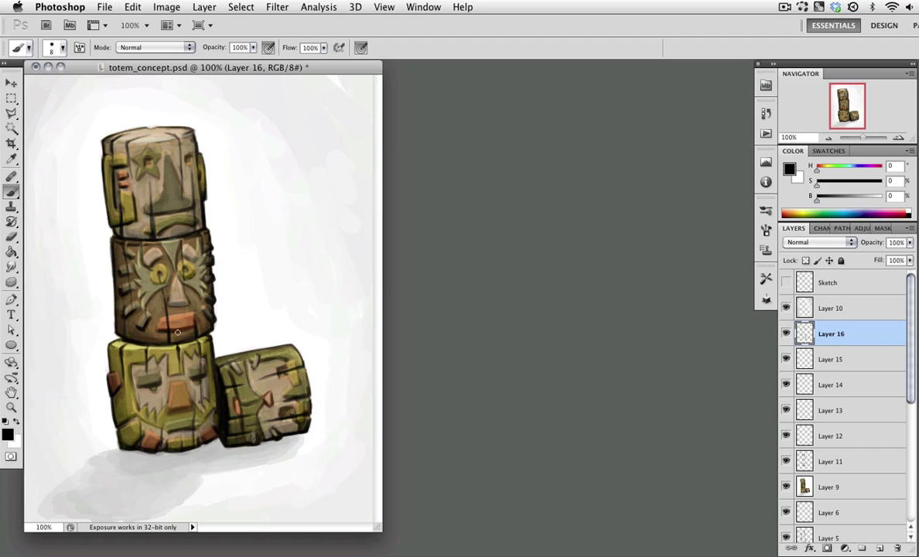
{"action": "left_click_drag", "start_coordinate": [159, 308], "coordinate": [179, 308]}
{"action": "mouse_move", "coordinate": [178, 398]}
{"action": "left_mouse_down"}
{"action": "mouse_move", "coordinate": [153, 399]}
{"action": "mouse_move", "coordinate": [200, 381]}
{"action": "left_mouse_up"}
{"action": "left_click_drag", "start_coordinate": [127, 389], "coordinate": [150, 397]}
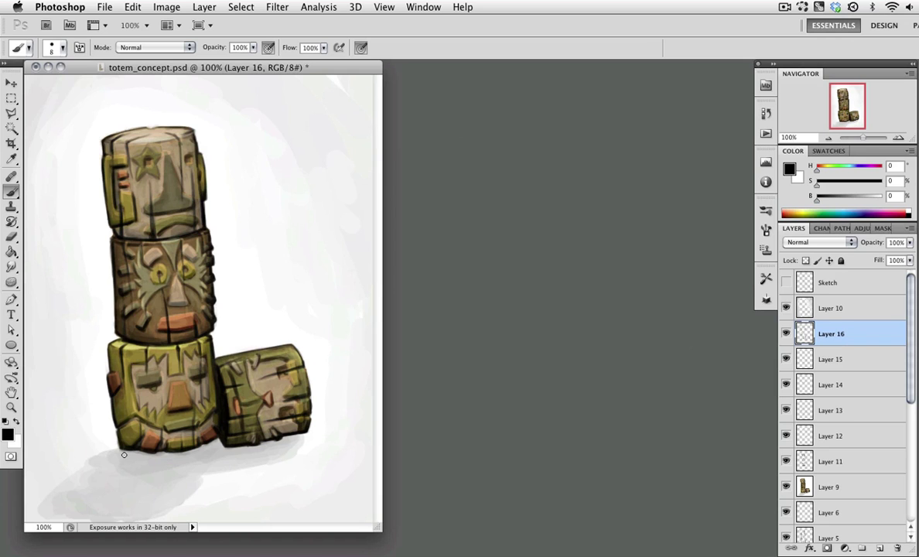
- Set Layer 16 to Multiply at 32% opacity and save the painting
{"action": "left_click", "coordinate": [819, 242]}
{"action": "left_click", "coordinate": [800, 275]}
{"action": "left_click", "coordinate": [910, 242]}
{"action": "left_click_drag", "start_coordinate": [869, 258], "coordinate": [865, 256]}
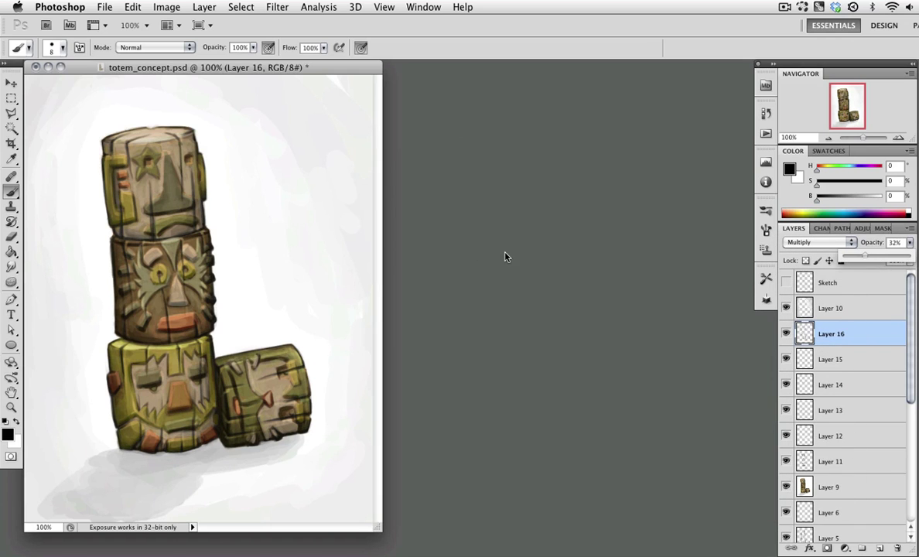
{"action": "key", "text": "Return"}
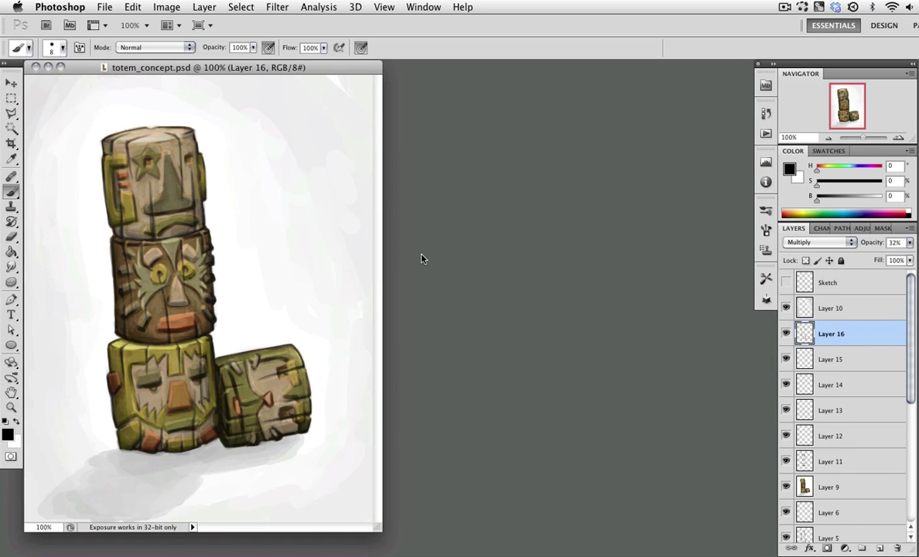